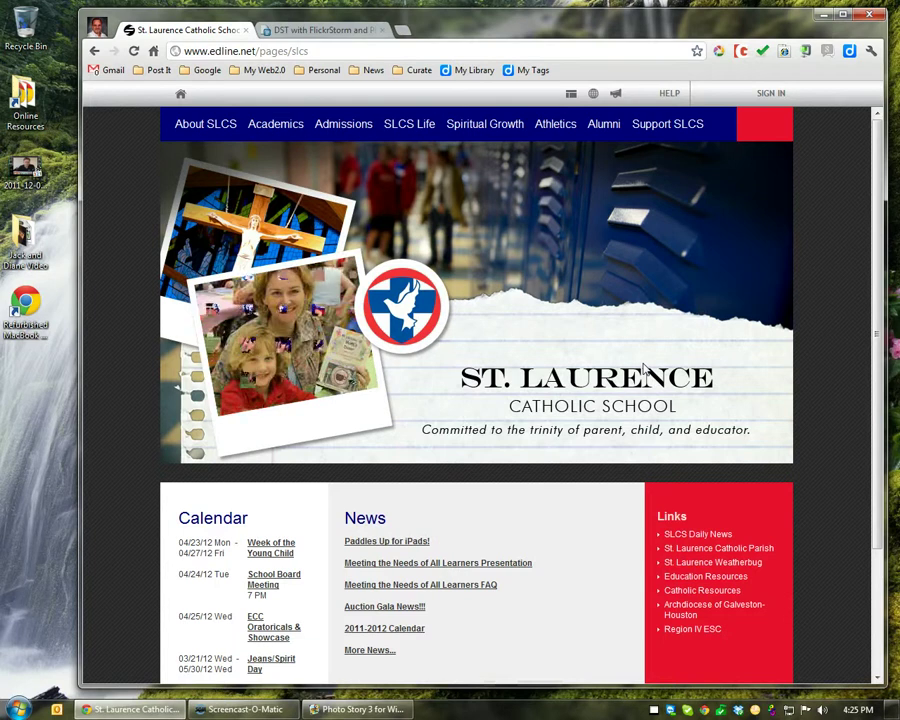
Open the original Aviary suite from aviary.com and log in with an existing account.
{"action": "left_click", "coordinate": [365, 55]}
{"action": "type", "text": "aviary.com"}
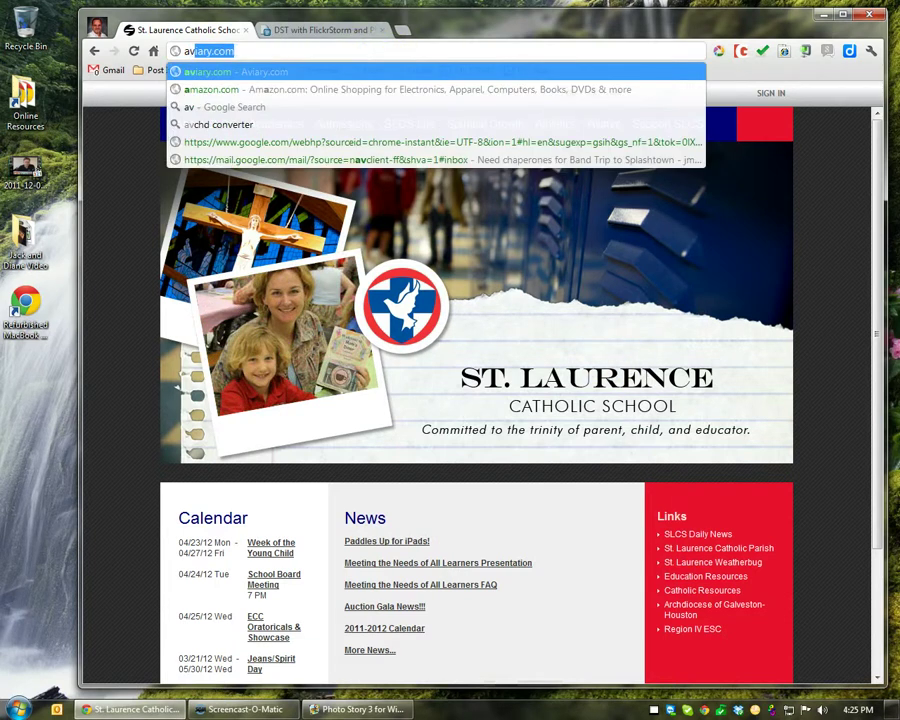
{"action": "key", "text": "Return"}
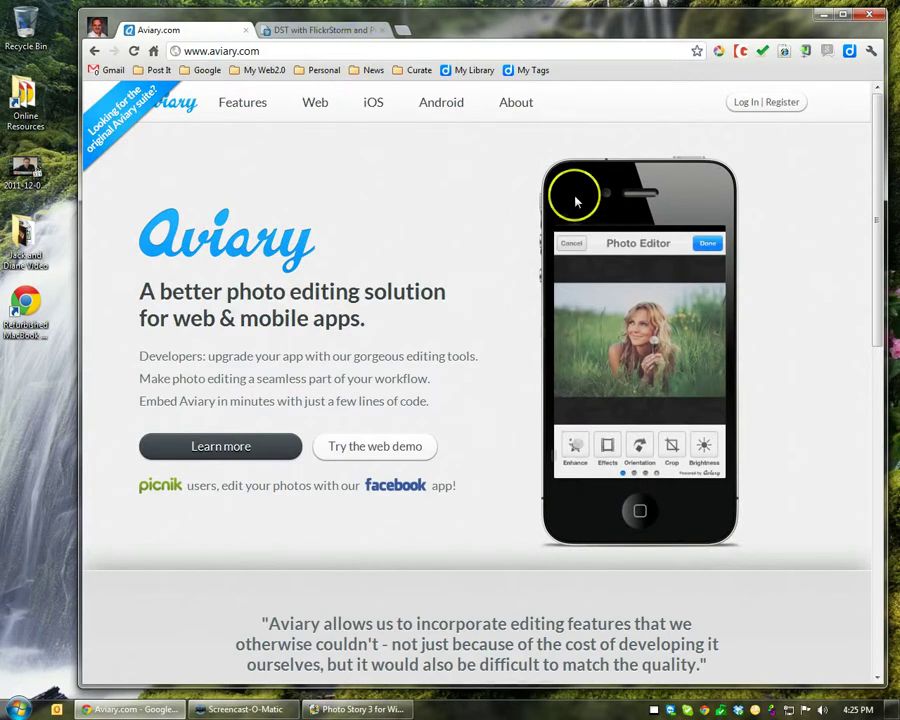
{"action": "left_click", "coordinate": [114, 148]}
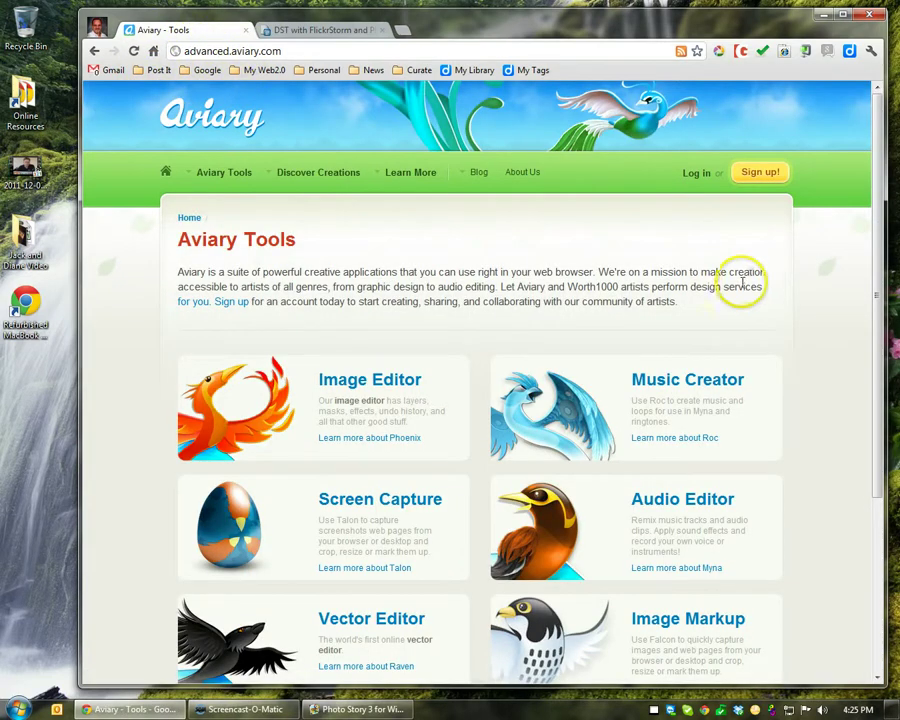
{"action": "left_click", "coordinate": [695, 175]}
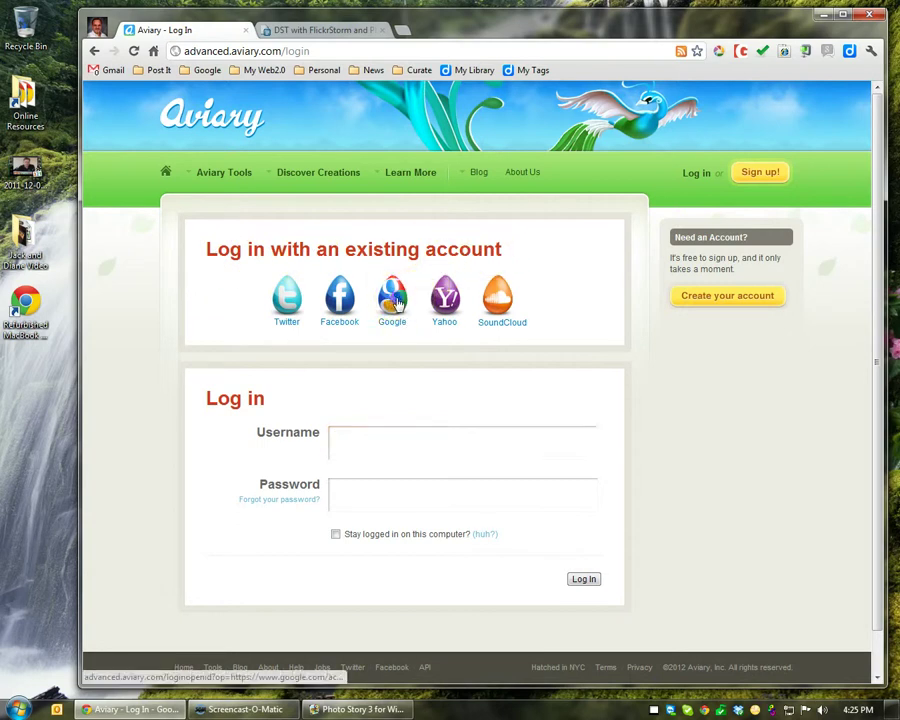
{"action": "left_click", "coordinate": [507, 303]}
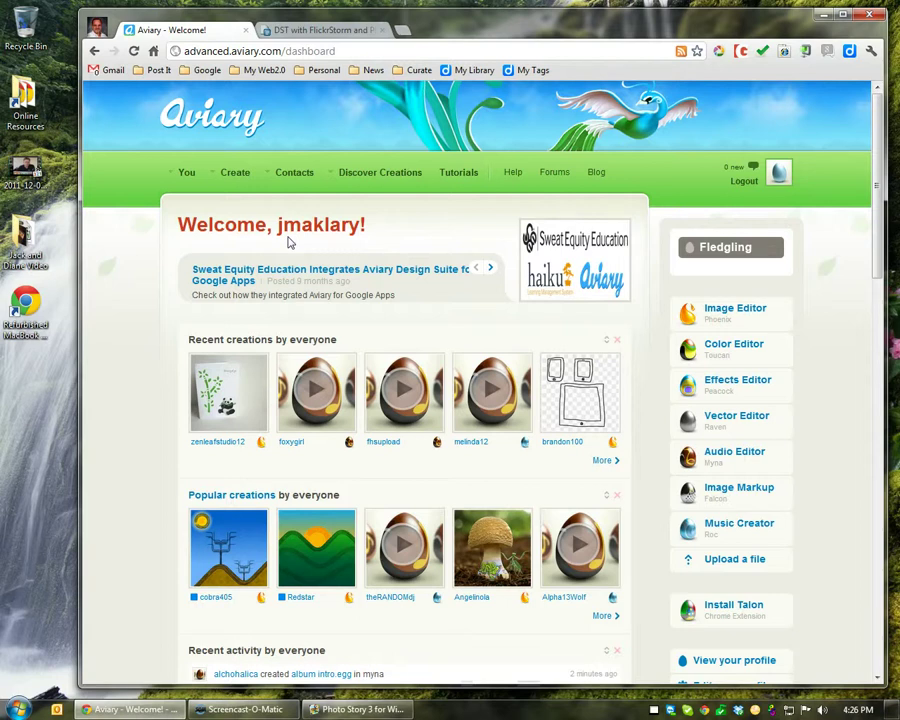
Launch the Myna Audio Editor in a maximized window and show its timeline in minutes and seconds.
{"action": "left_click", "coordinate": [721, 453]}
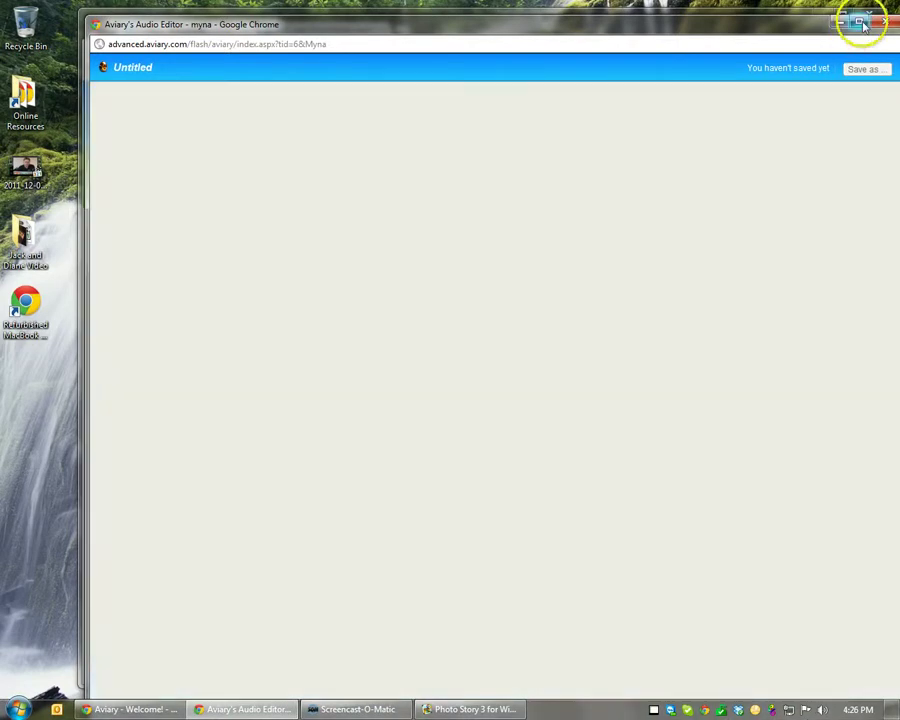
{"action": "left_click", "coordinate": [861, 24]}
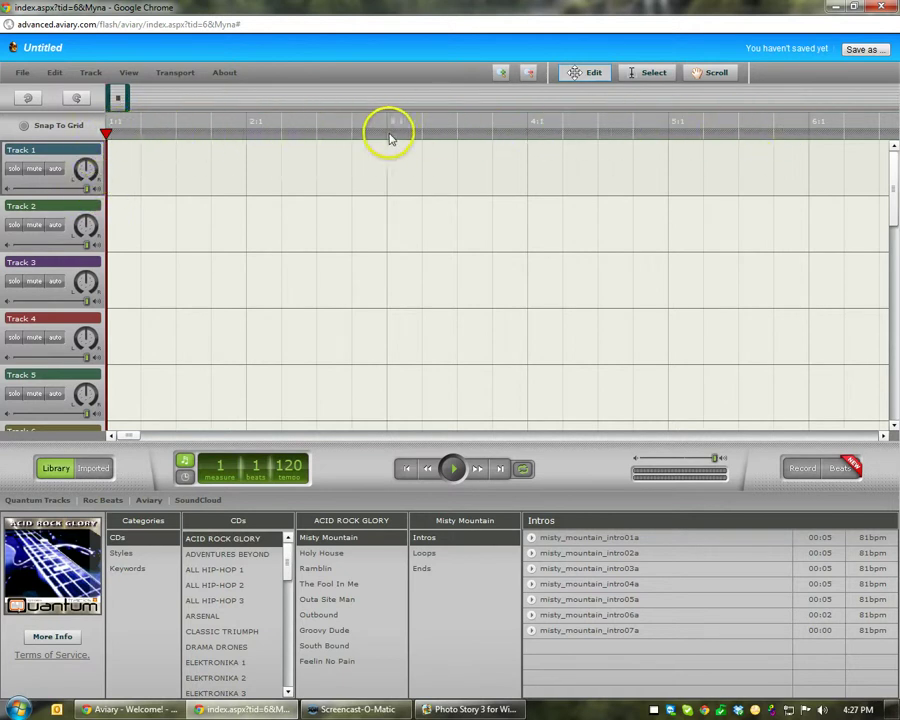
{"action": "left_click", "coordinate": [185, 480]}
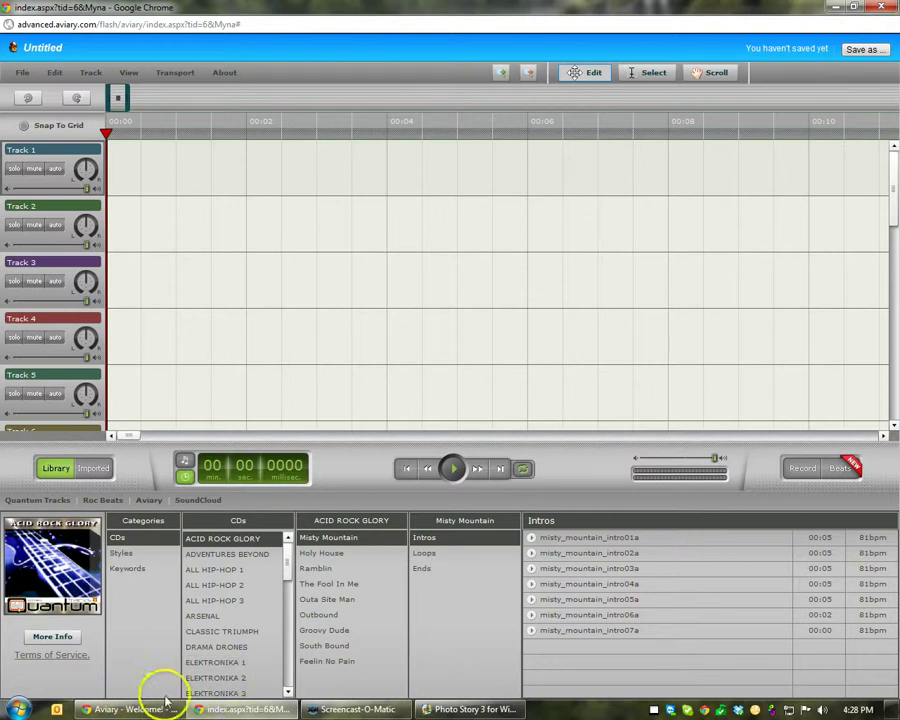
Switch to Photo Story 3, preview the picture story through to its end to check its length, and return to the audio editor.
{"action": "left_click", "coordinate": [474, 709]}
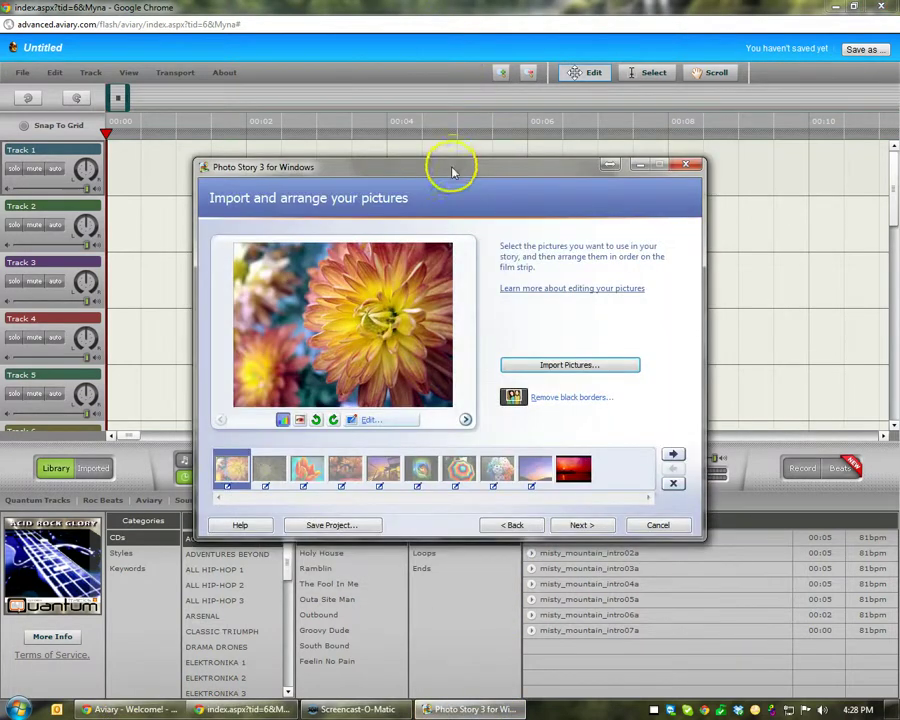
{"action": "left_click_drag", "start_coordinate": [456, 165], "coordinate": [425, 137]}
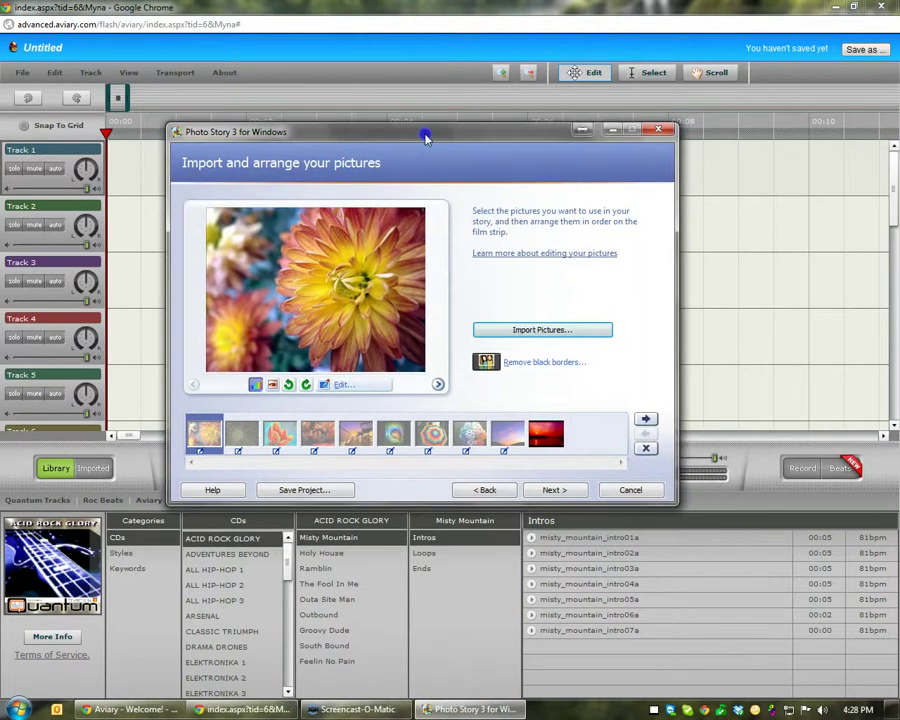
{"action": "left_click", "coordinate": [565, 491]}
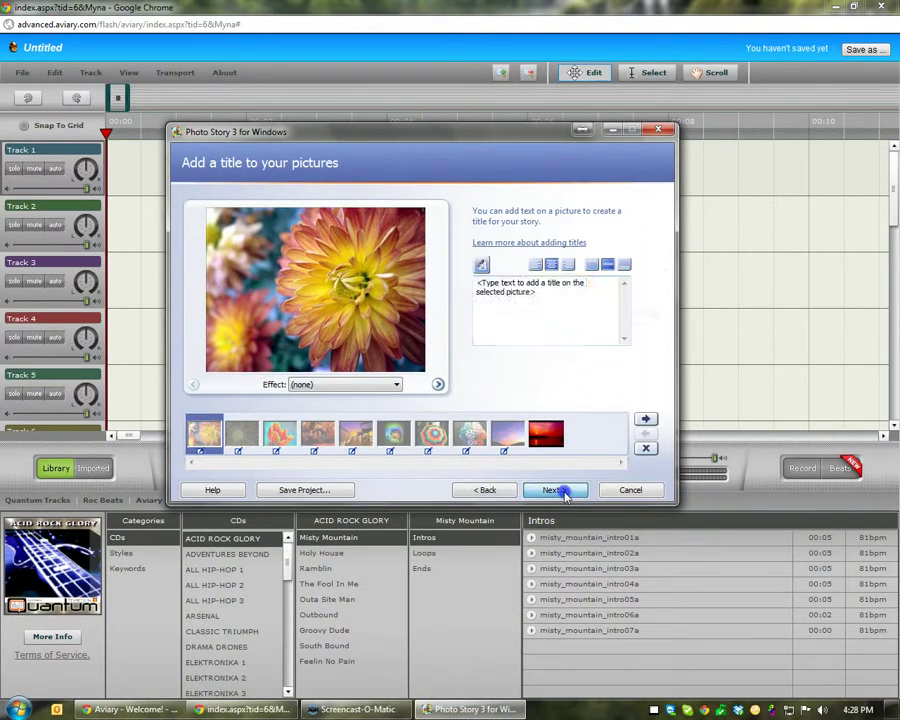
{"action": "left_click", "coordinate": [566, 492]}
{"action": "left_click", "coordinate": [548, 384]}
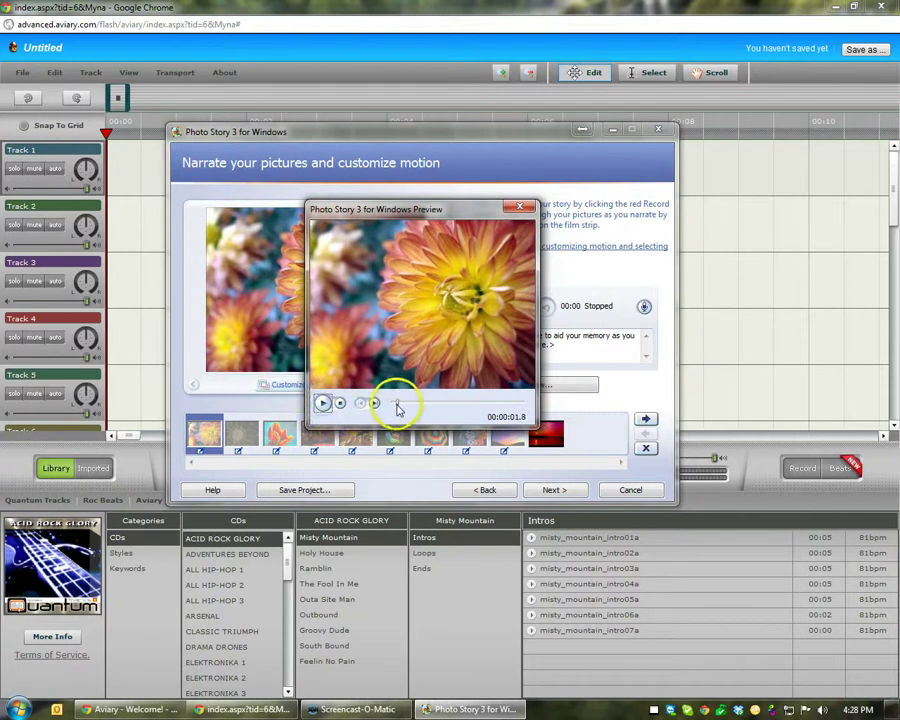
{"action": "left_click_drag", "start_coordinate": [396, 404], "coordinate": [521, 404]}
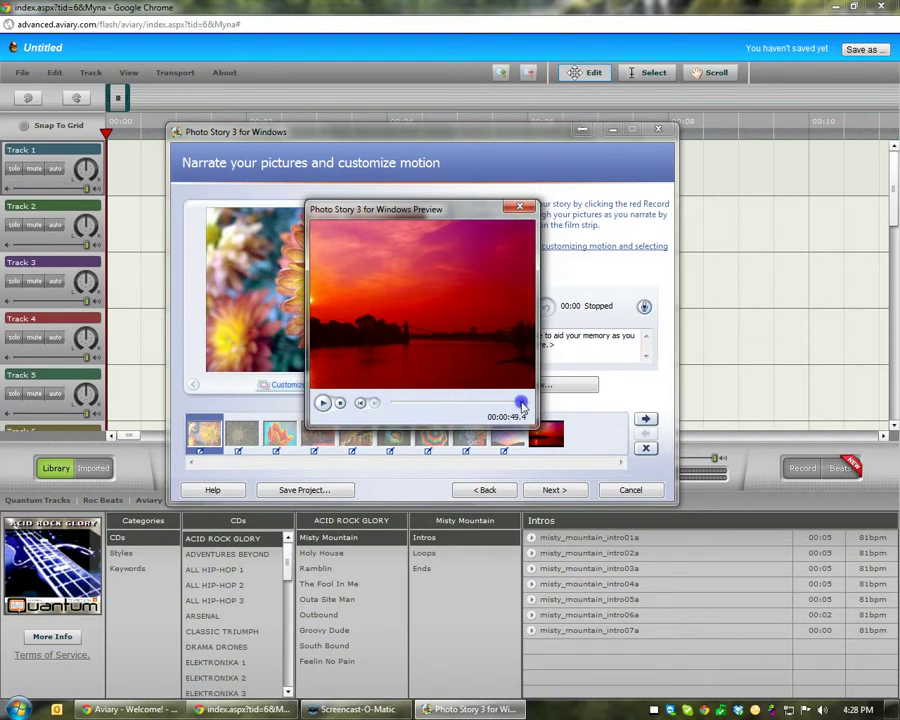
{"action": "left_click", "coordinate": [520, 208]}
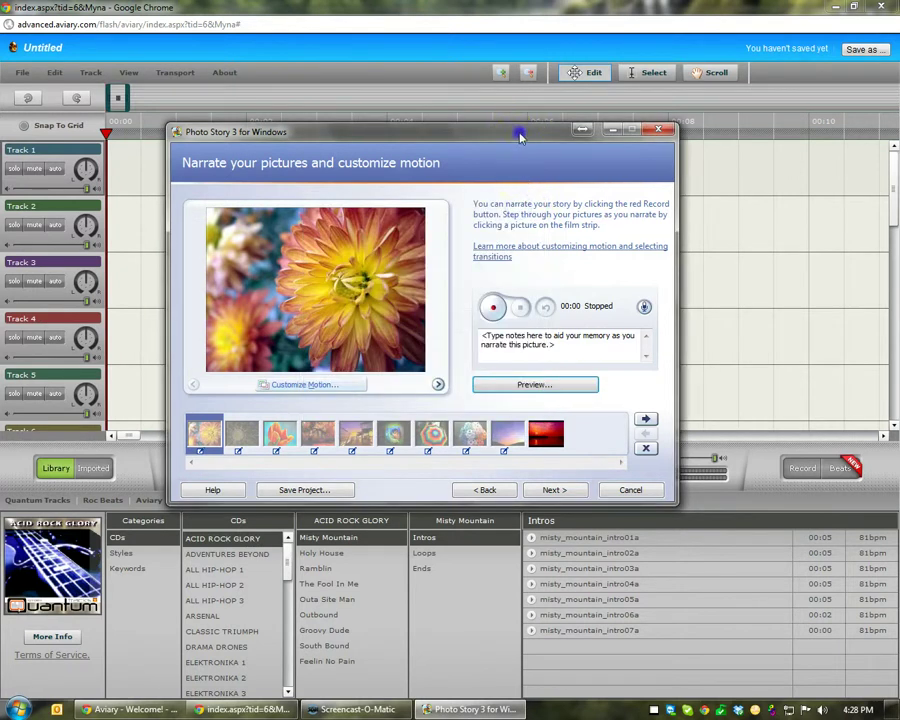
{"action": "left_click", "coordinate": [538, 8]}
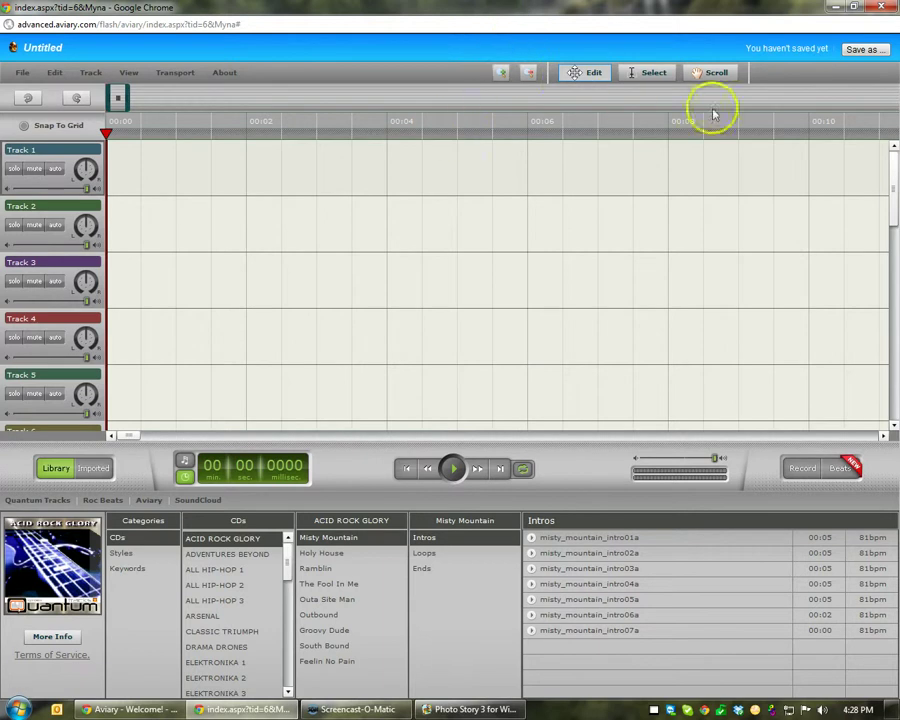
Zoom the timeline out until it spans at least one minute.
{"action": "left_click", "coordinate": [529, 75]}
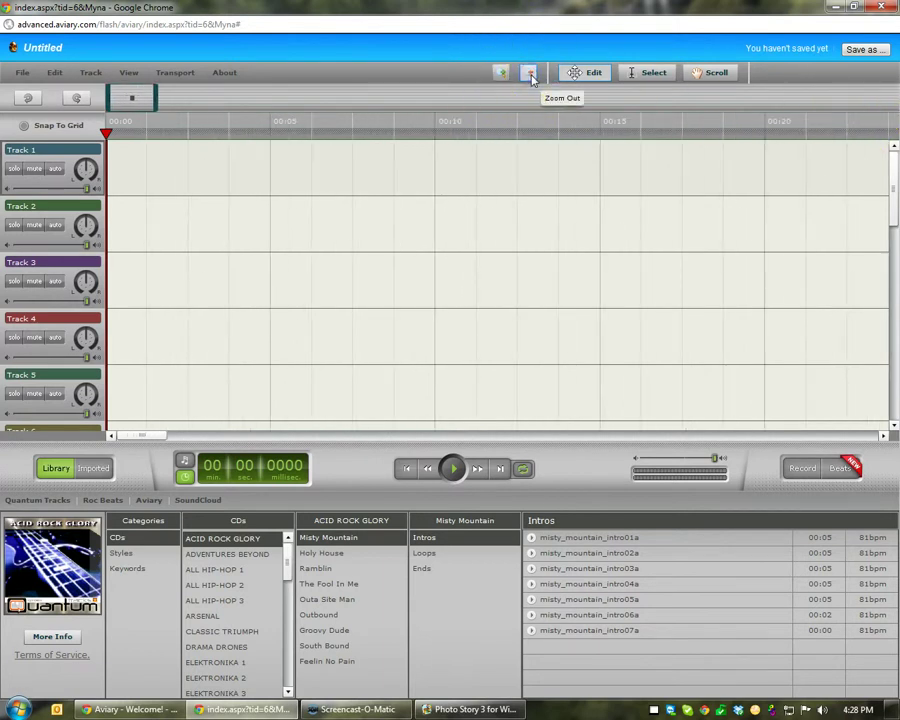
{"action": "left_click", "coordinate": [529, 75]}
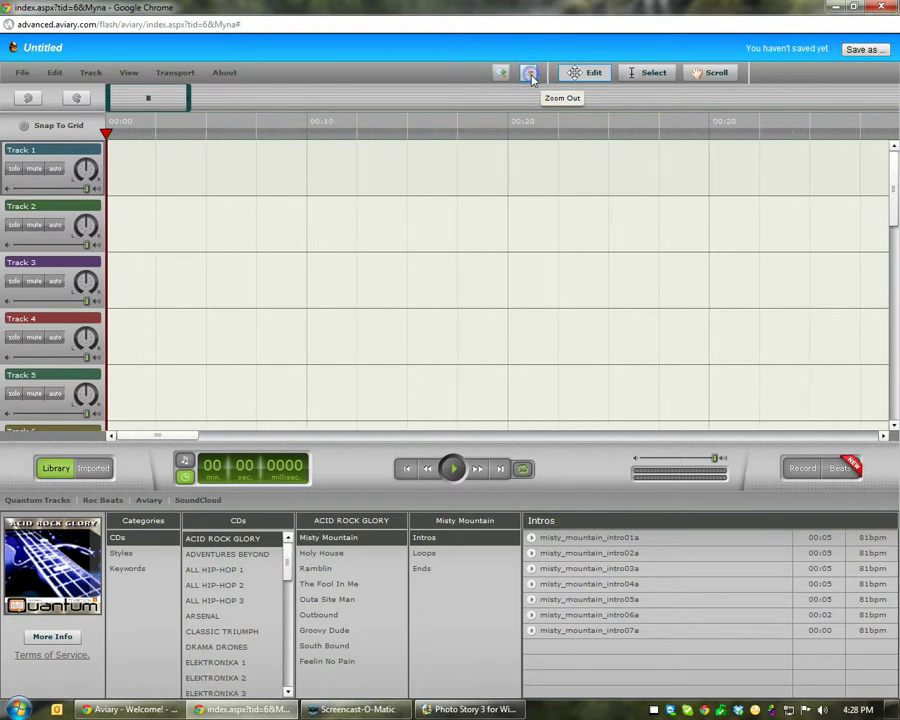
{"action": "left_click", "coordinate": [529, 75]}
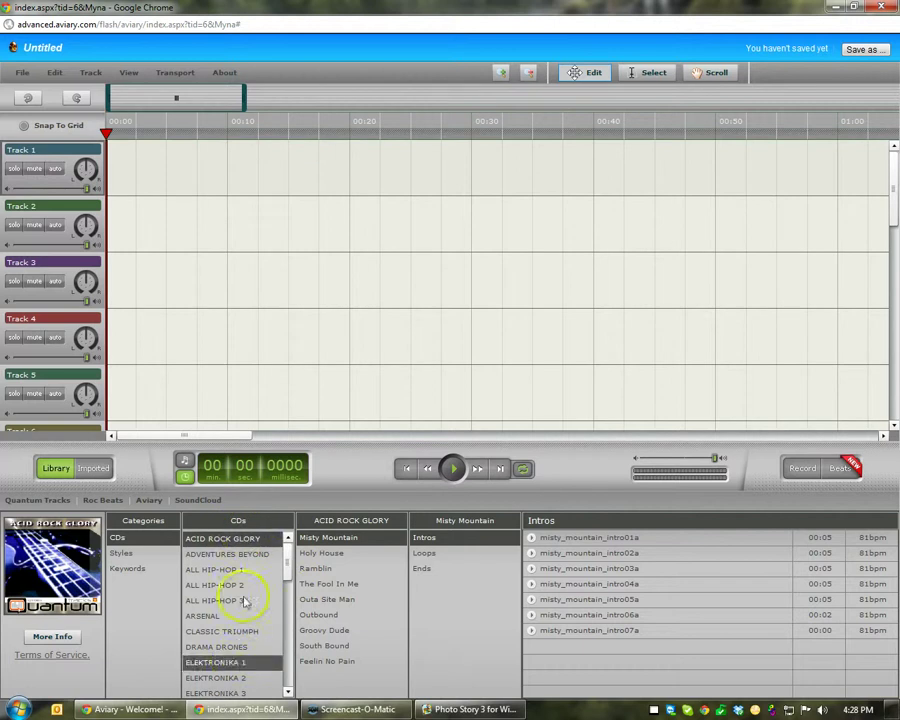
Browse the library's CDs and list the Adventurous intros from ADVENTURES BEYOND.
{"action": "mouse_move", "coordinate": [288, 562]}
{"action": "left_mouse_down"}
{"action": "mouse_move", "coordinate": [295, 578]}
{"action": "mouse_move", "coordinate": [295, 570]}
{"action": "left_mouse_up"}
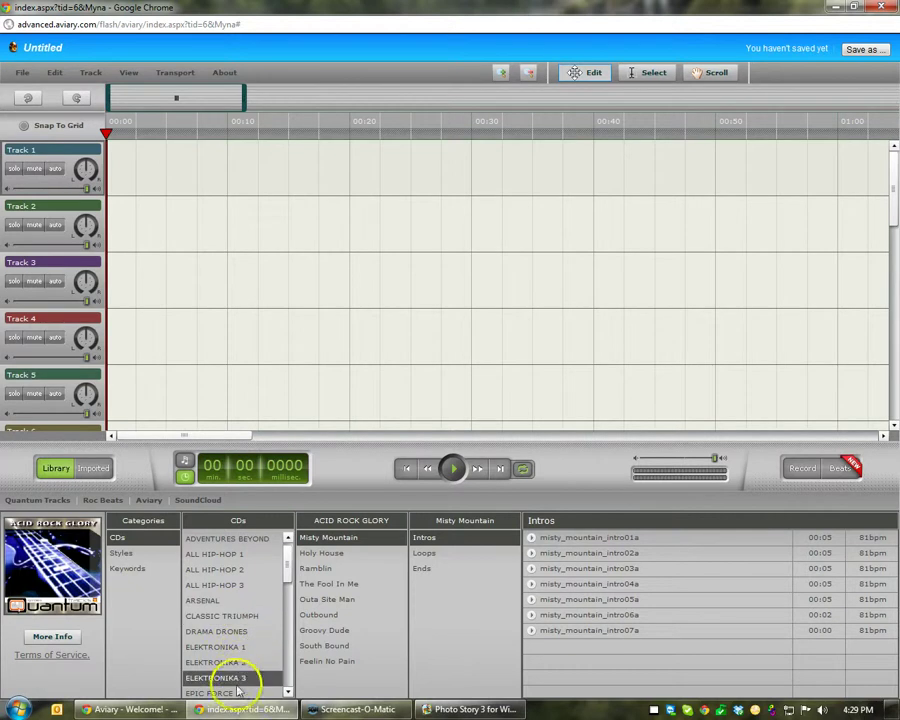
{"action": "left_click_drag", "start_coordinate": [288, 575], "coordinate": [291, 565]}
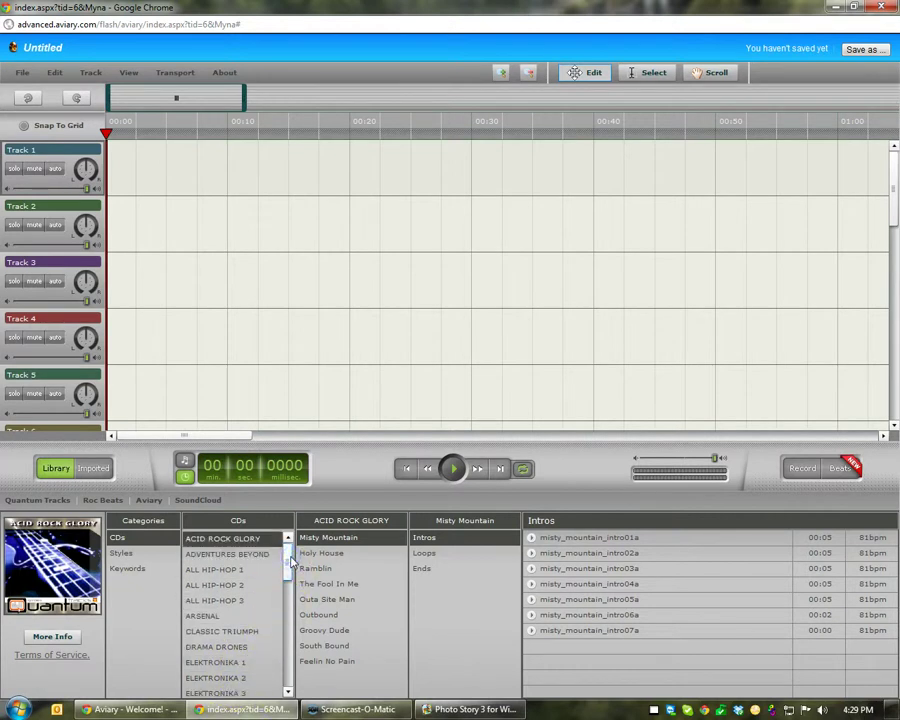
{"action": "left_click", "coordinate": [258, 557]}
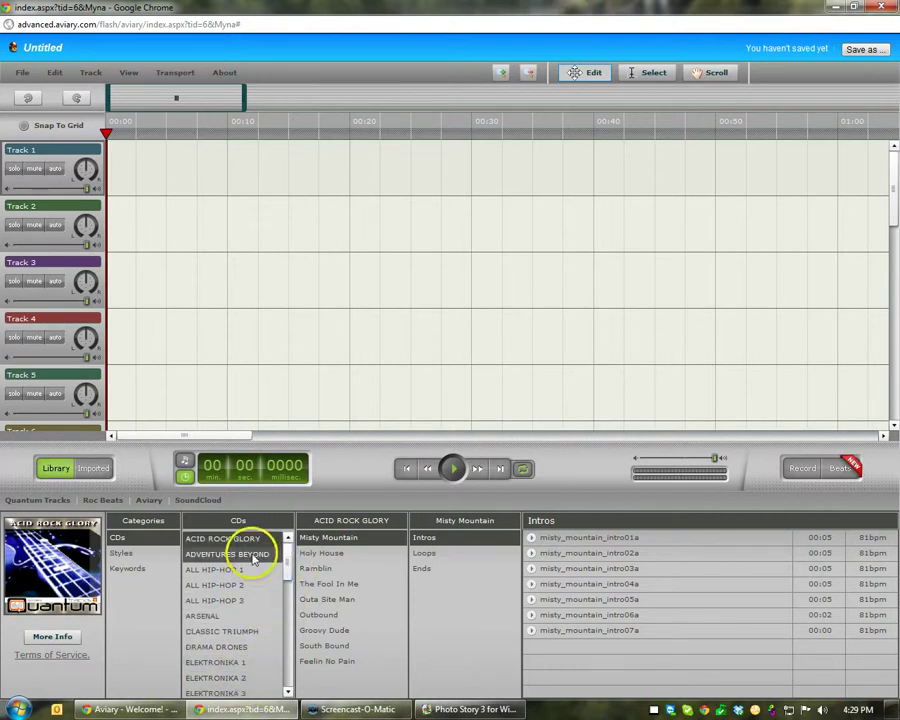
{"action": "left_click", "coordinate": [253, 560]}
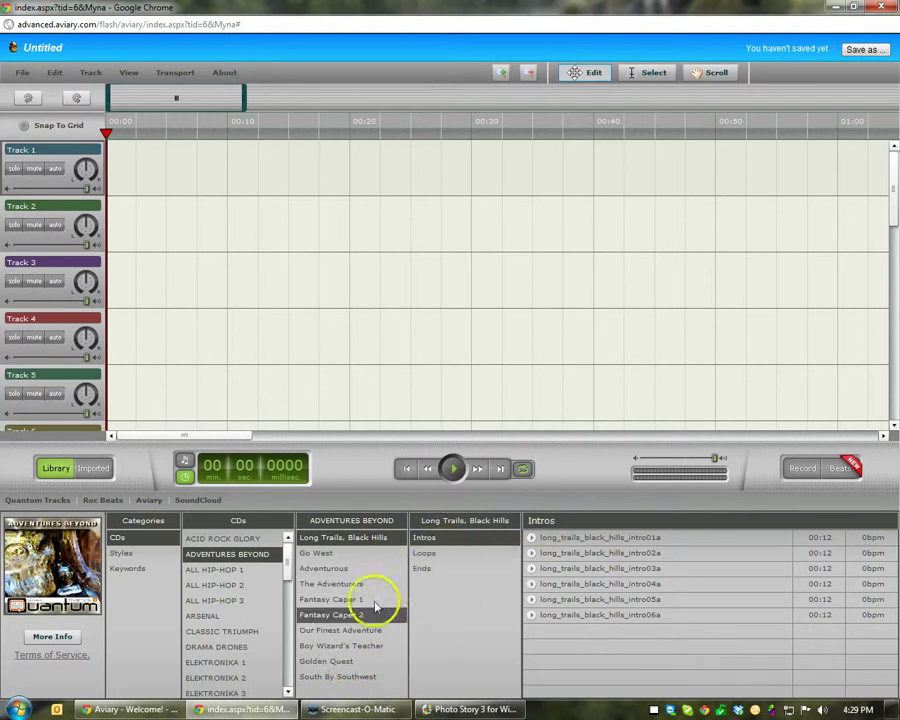
{"action": "left_click", "coordinate": [344, 569]}
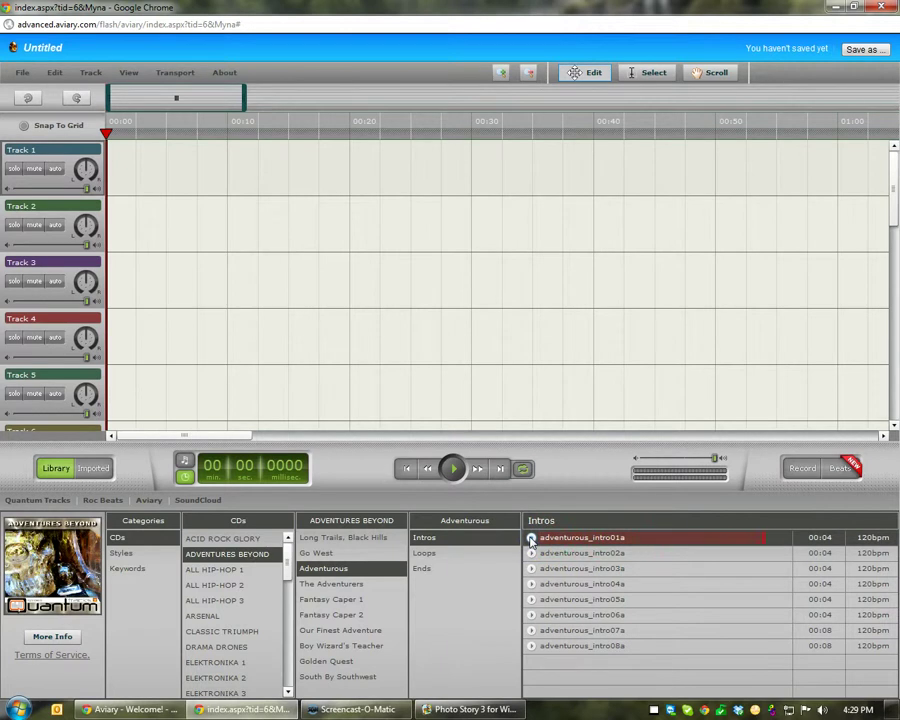
Audition the Adventurous intro clips and place adventurous_intro03a at the start of Track 1.
{"action": "left_click", "coordinate": [558, 536]}
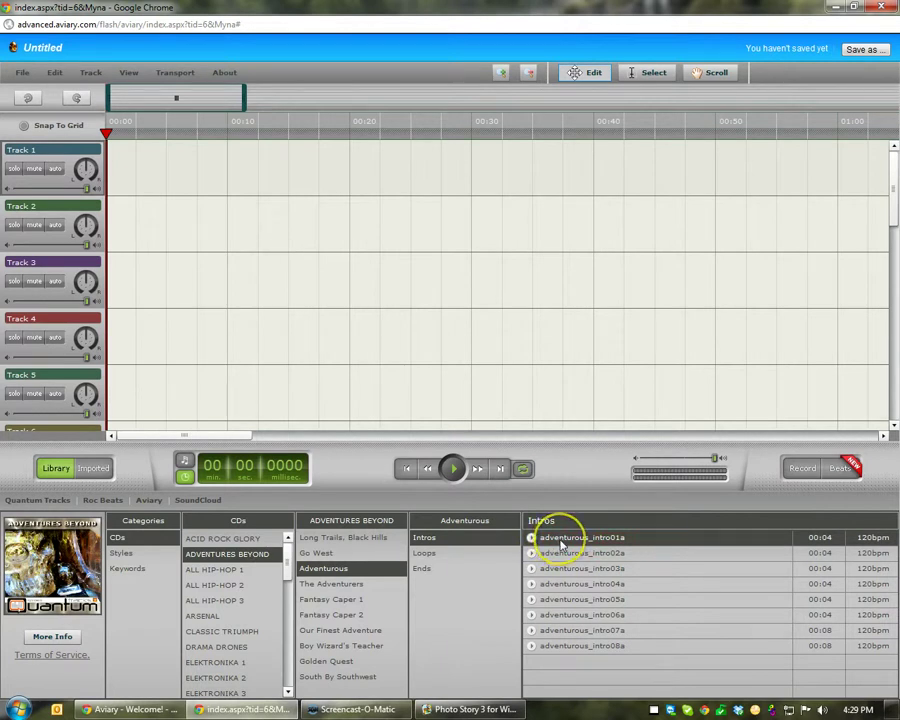
{"action": "left_click", "coordinate": [532, 553]}
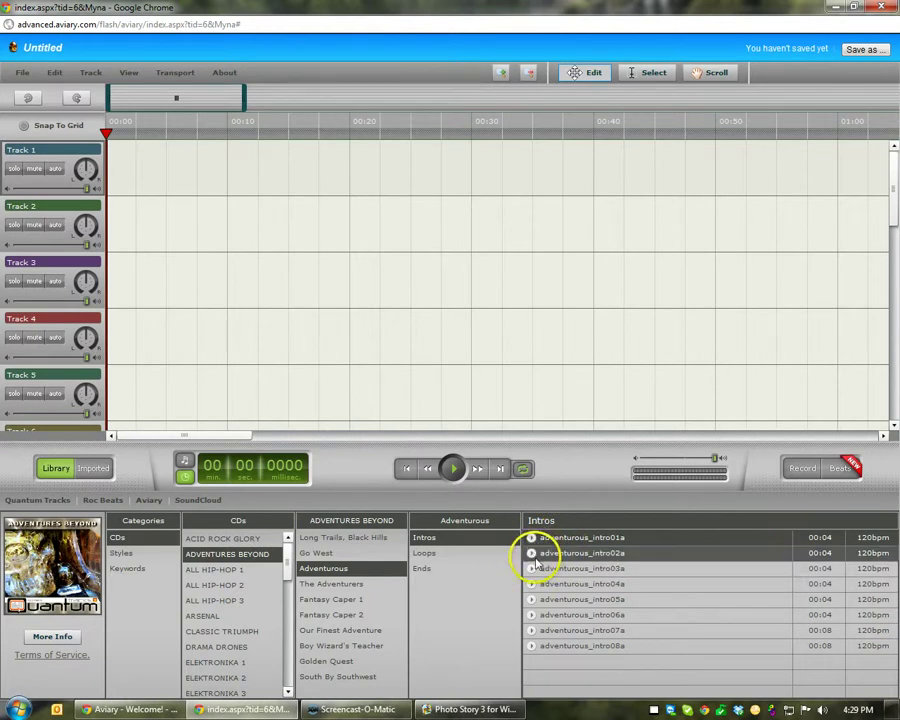
{"action": "left_click", "coordinate": [537, 568]}
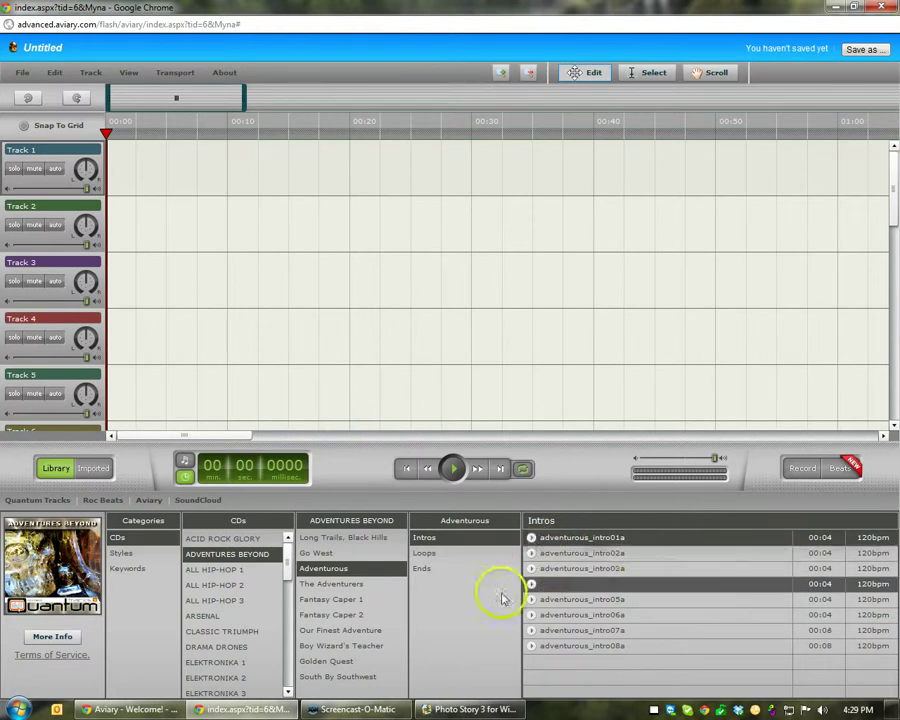
{"action": "left_click", "coordinate": [562, 585]}
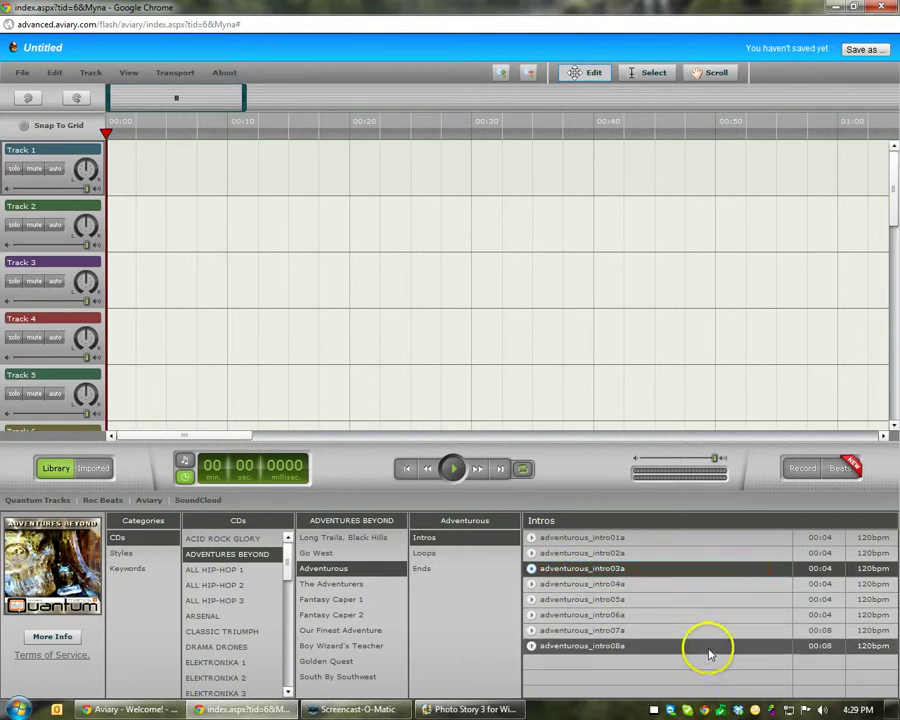
{"action": "left_click_drag", "start_coordinate": [578, 575], "coordinate": [112, 182]}
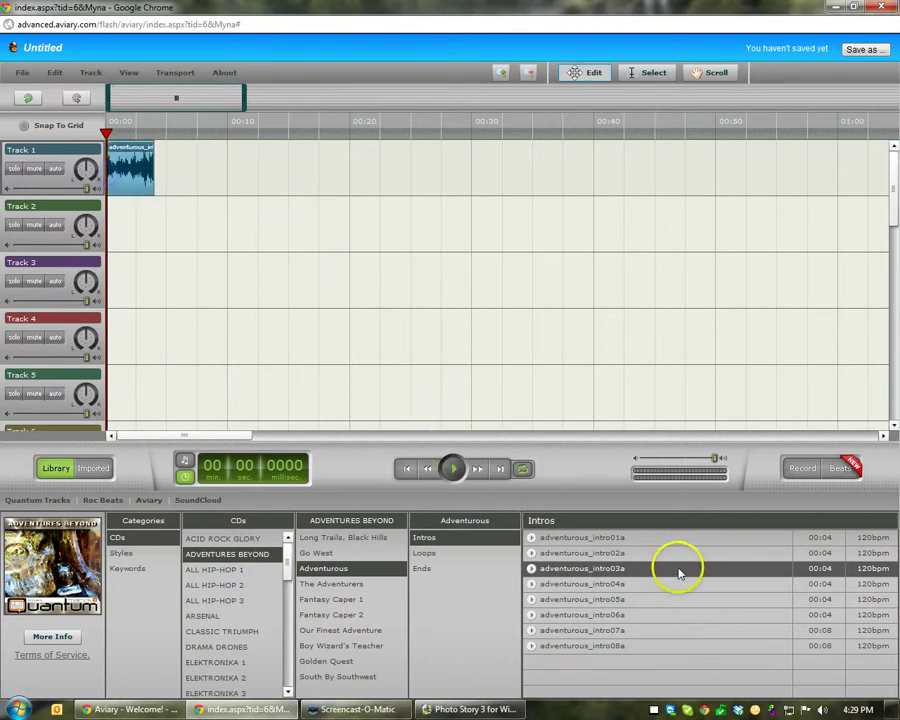
Audition adventurous_loop10a from the Adventurous loops and place adventurous_loop02a directly after the intro on Track 1.
{"action": "left_click", "coordinate": [455, 551]}
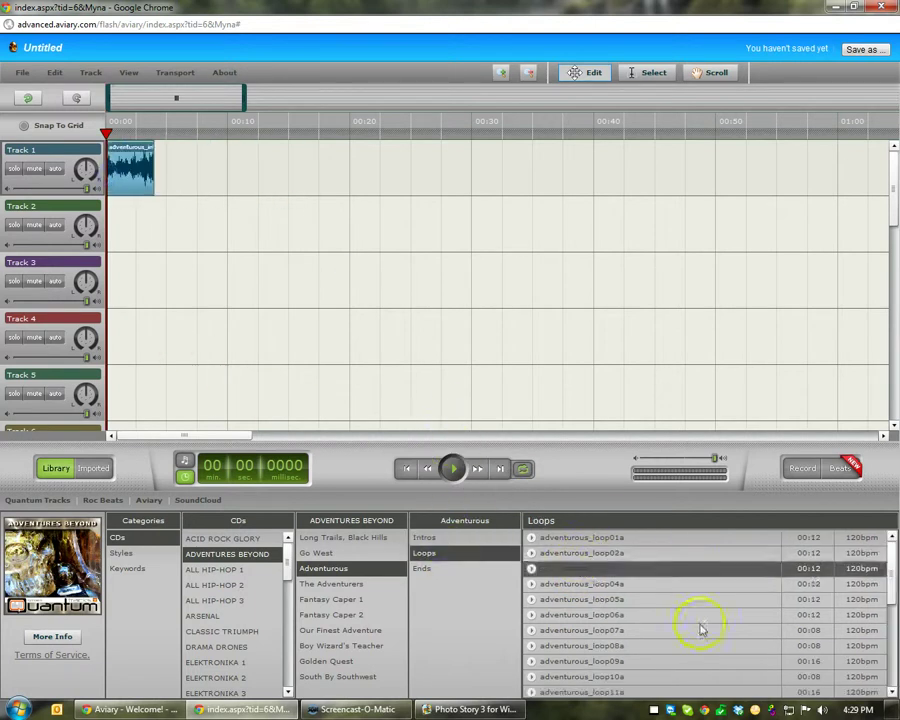
{"action": "left_click_drag", "start_coordinate": [887, 566], "coordinate": [893, 596]}
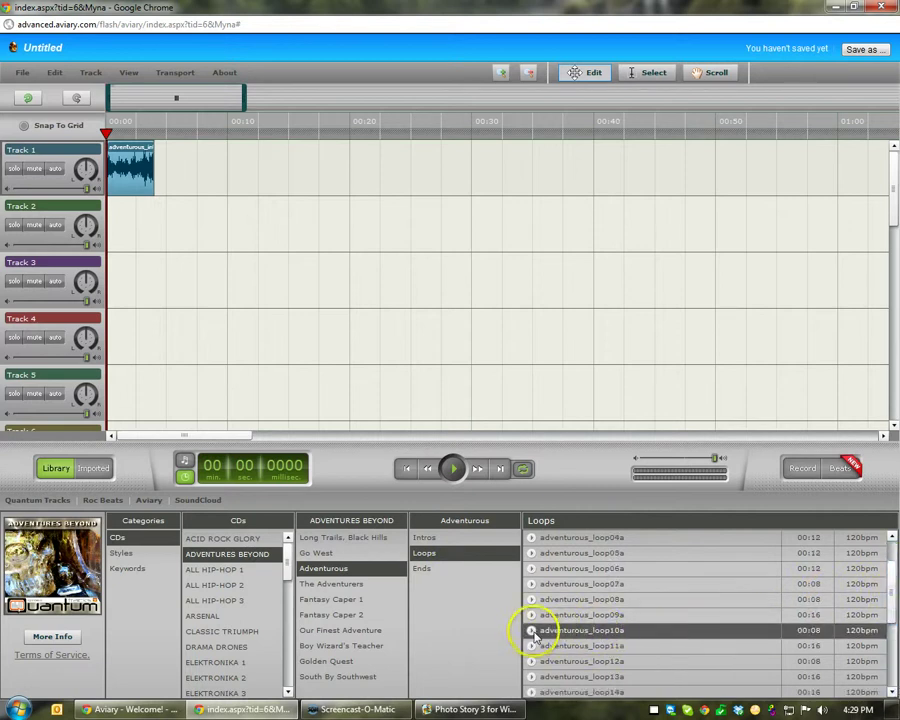
{"action": "left_click", "coordinate": [534, 632]}
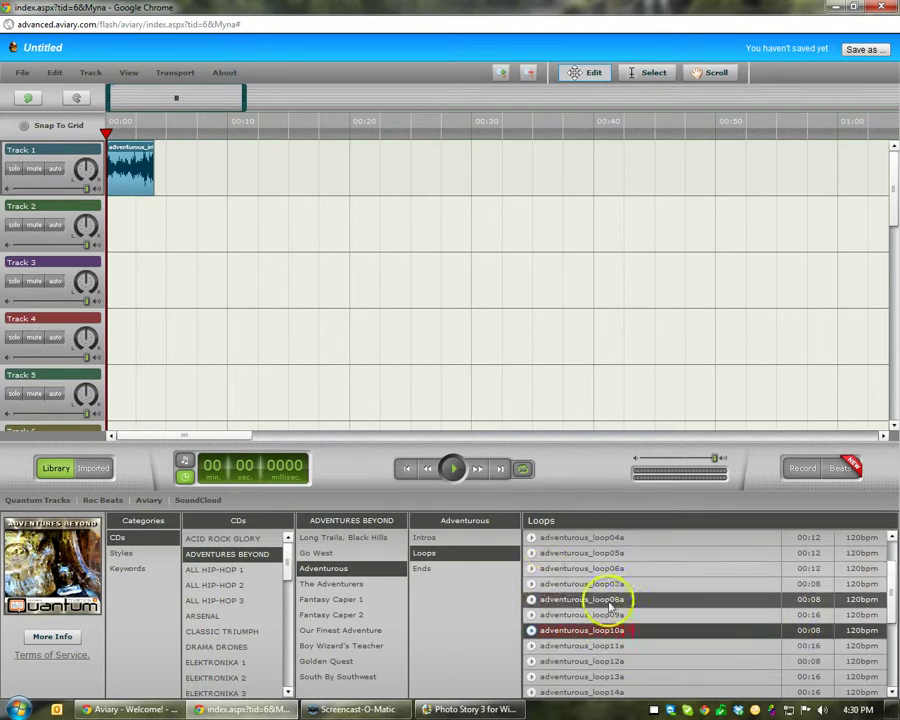
{"action": "left_click", "coordinate": [532, 630]}
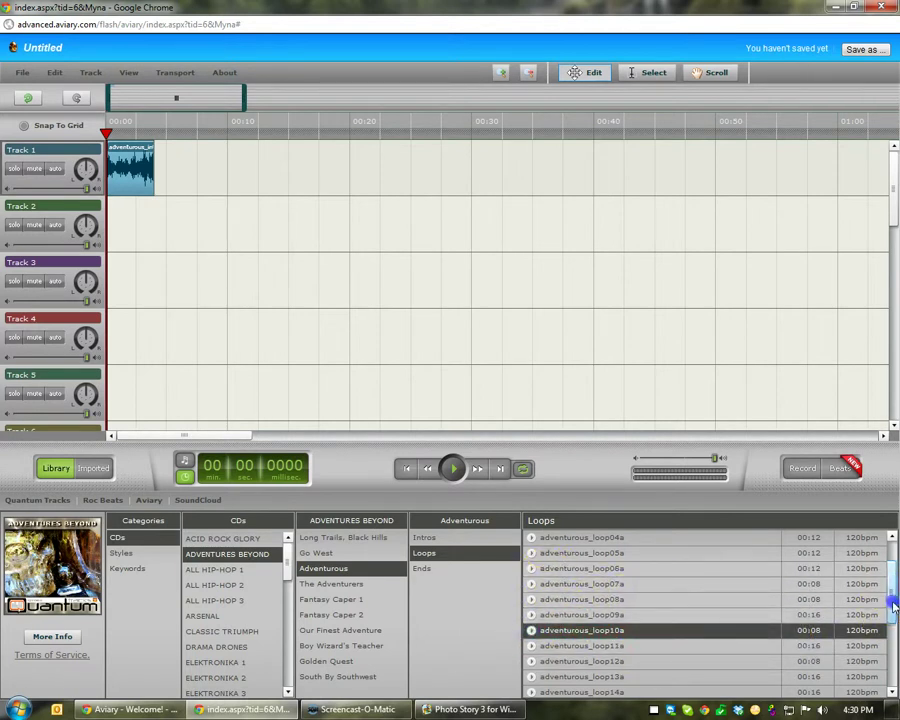
{"action": "left_click_drag", "start_coordinate": [893, 605], "coordinate": [886, 538]}
{"action": "left_click_drag", "start_coordinate": [590, 553], "coordinate": [170, 165]}
Extend Track 1 by placing adventurous_loop09a, adventurous_loop16a, adventurous_loop22a and adventurous_loop23a end to end after adventurous_loop02a.
{"action": "left_click_drag", "start_coordinate": [596, 668], "coordinate": [312, 164]}
{"action": "scroll", "coordinate": [893, 585], "scroll_direction": "down", "scroll_amount": 3}
{"action": "left_click_drag", "start_coordinate": [629, 647], "coordinate": [505, 164]}
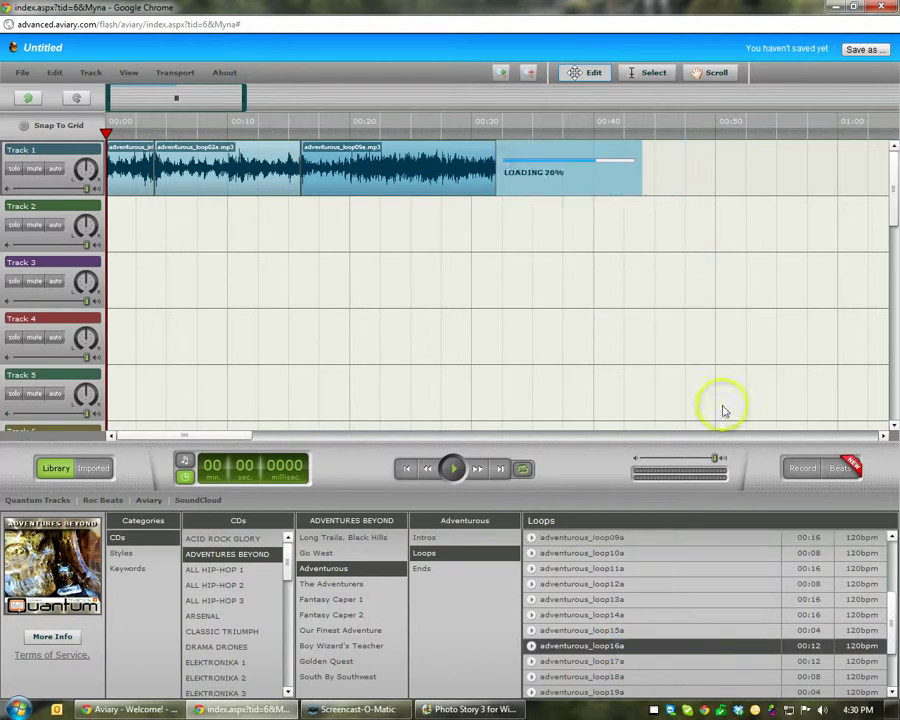
{"action": "scroll", "coordinate": [645, 692], "scroll_direction": "down", "scroll_amount": 2}
{"action": "left_click_drag", "start_coordinate": [629, 661], "coordinate": [652, 169]}
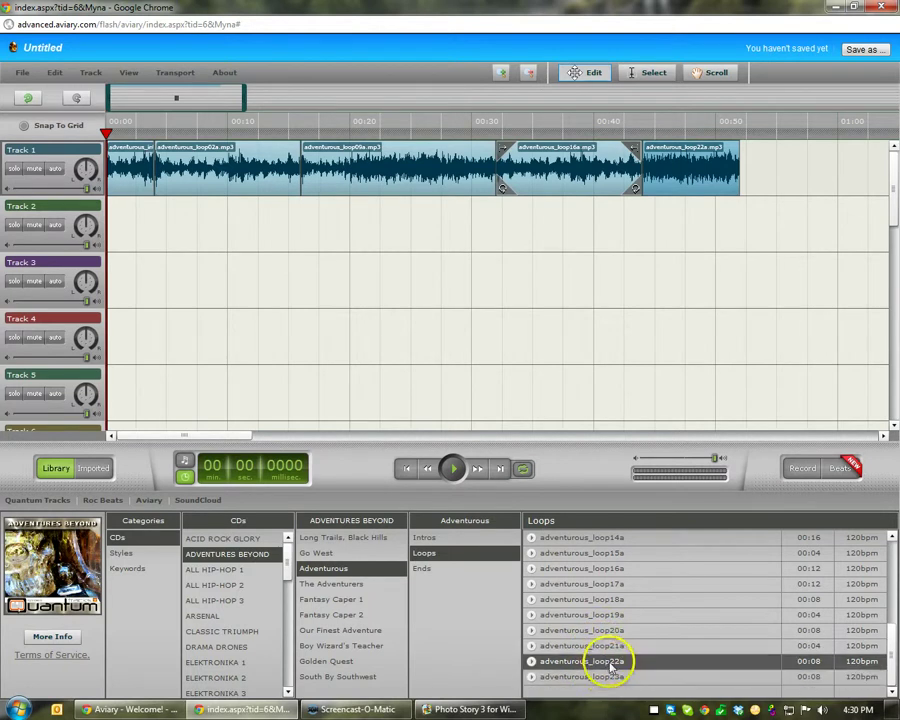
{"action": "left_click_drag", "start_coordinate": [609, 683], "coordinate": [749, 178]}
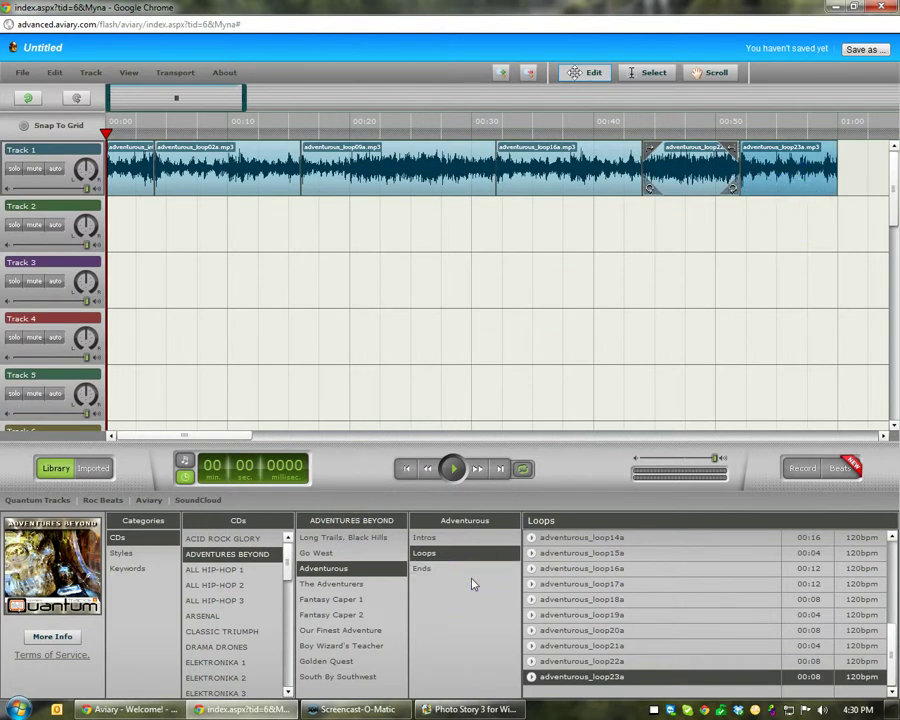
Place adventurous_end04a from the Adventurous ends on Track 1 directly after adventurous_loop22a, taking the place of adventurous_loop23a.
{"action": "left_click", "coordinate": [426, 568]}
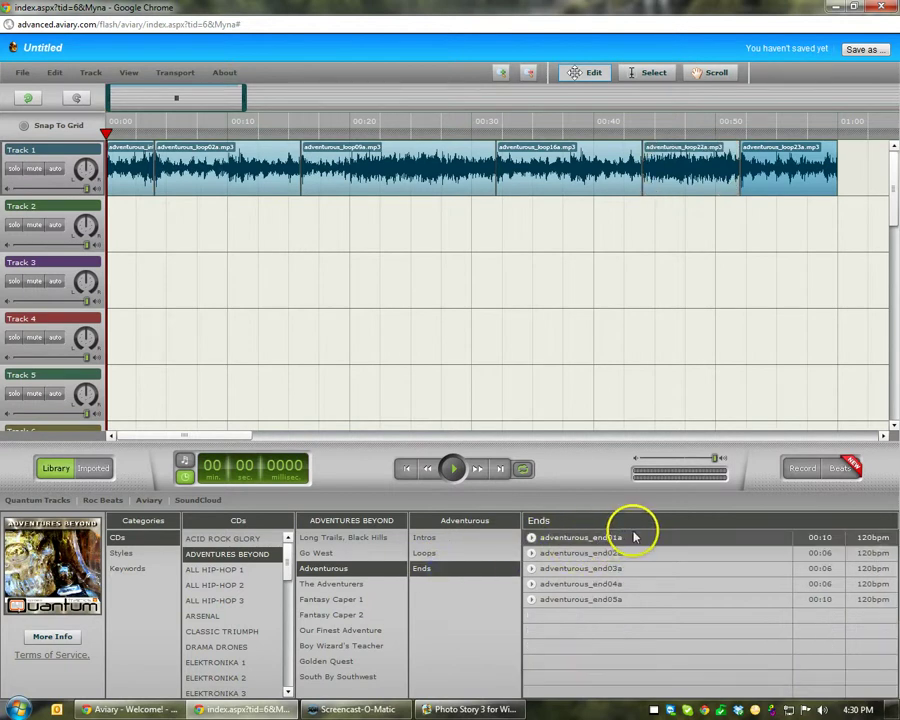
{"action": "left_click_drag", "start_coordinate": [619, 584], "coordinate": [850, 150]}
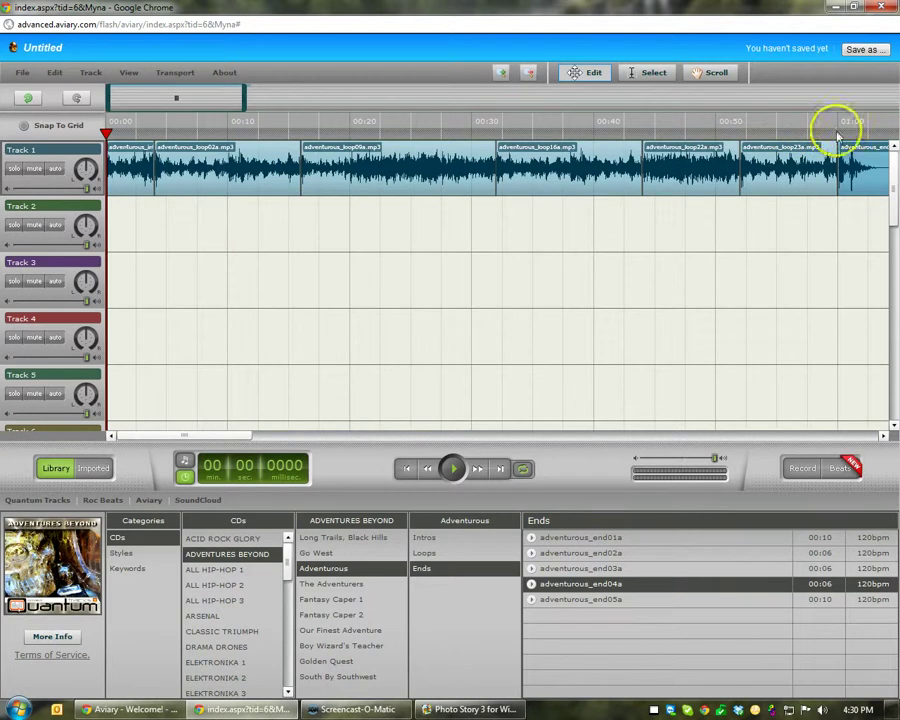
{"action": "mouse_move", "coordinate": [808, 168]}
{"action": "left_click_drag", "start_coordinate": [808, 168], "coordinate": [770, 192]}
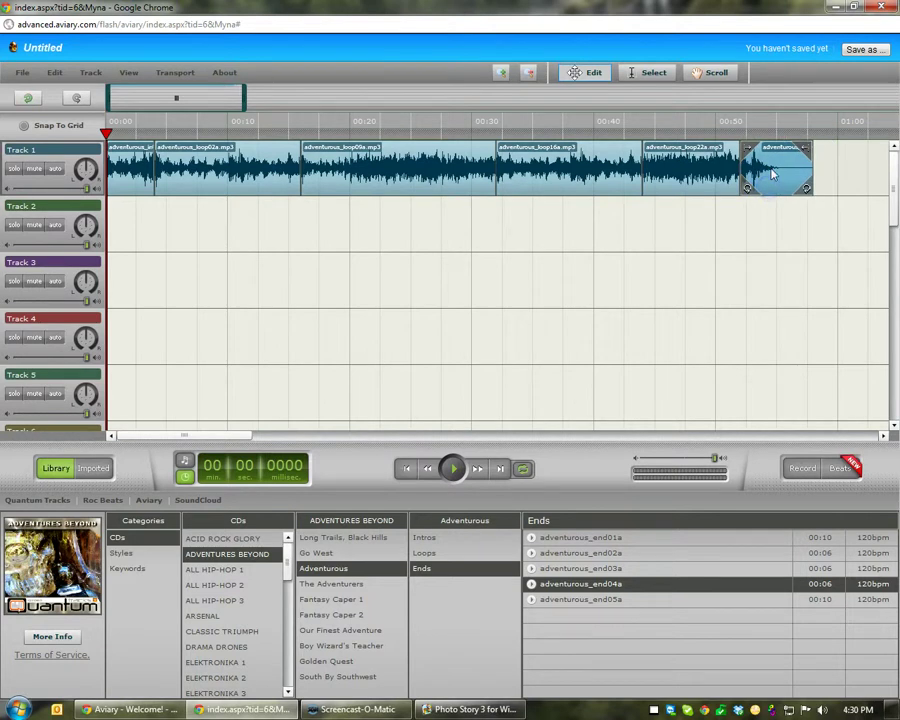
Delete adventurous_end04a from Track 1 and place adventurous_end01a directly after adventurous_loop22a instead.
{"action": "key", "text": "Delete"}
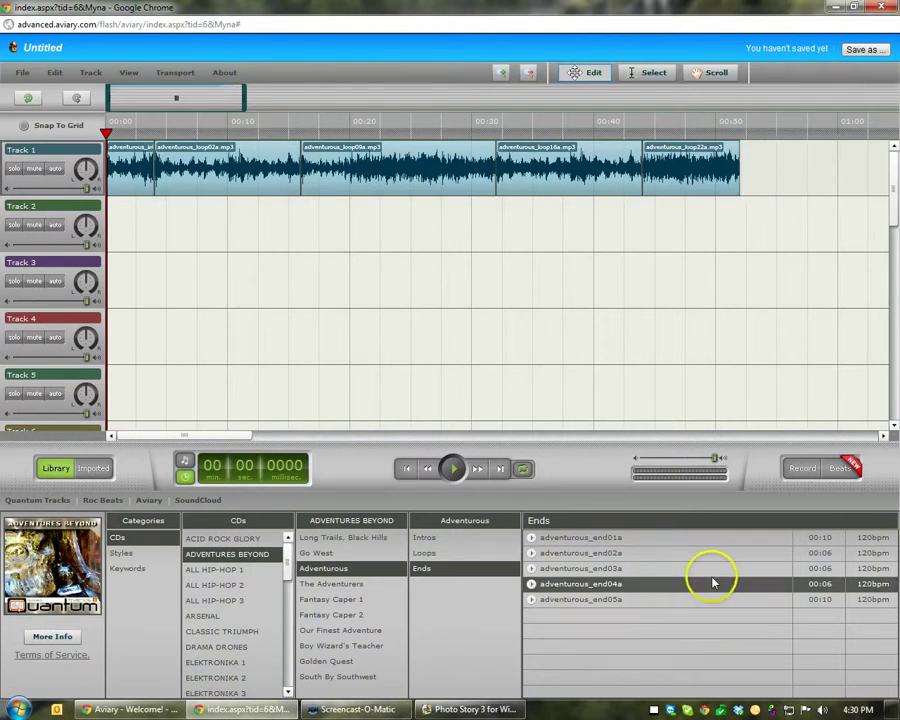
{"action": "left_click_drag", "start_coordinate": [650, 541], "coordinate": [744, 175]}
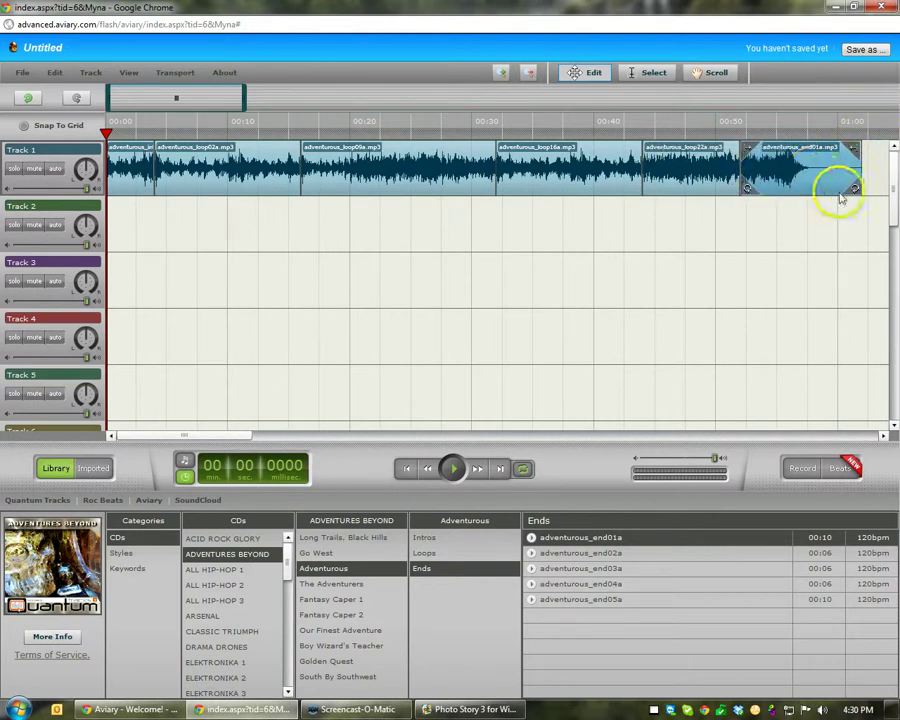
{"action": "left_click", "coordinate": [252, 296]}
Play Track 1 from the start, skip ahead to just before adventurous_loop09a, then stop and return the playhead to the beginning.
{"action": "left_click_drag", "start_coordinate": [247, 133], "coordinate": [106, 133]}
{"action": "left_click", "coordinate": [453, 468]}
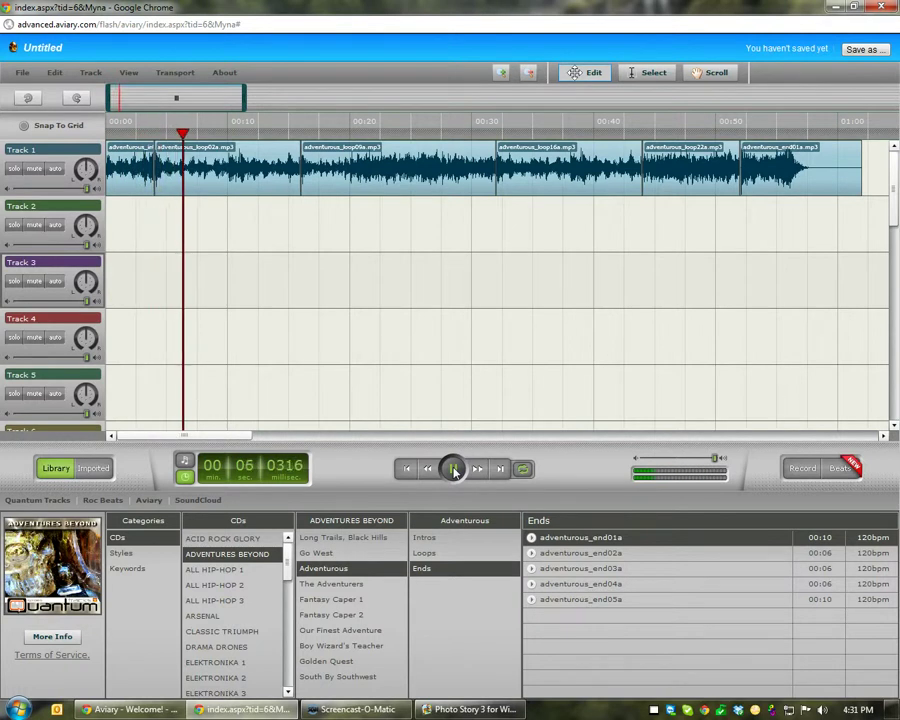
{"action": "left_click", "coordinate": [283, 131]}
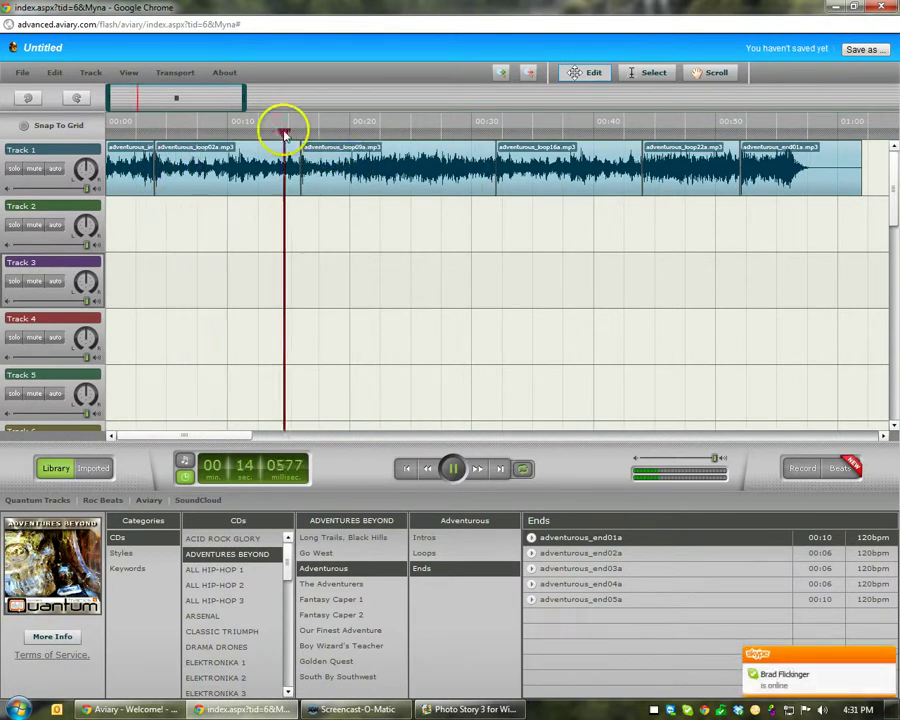
{"action": "left_click", "coordinate": [455, 474]}
{"action": "mouse_move", "coordinate": [357, 133]}
{"action": "left_mouse_down"}
{"action": "mouse_move", "coordinate": [129, 139]}
{"action": "mouse_move", "coordinate": [817, 126]}
{"action": "mouse_move", "coordinate": [229, 140]}
{"action": "mouse_move", "coordinate": [247, 133]}
{"action": "mouse_move", "coordinate": [104, 134]}
{"action": "left_mouse_up"}
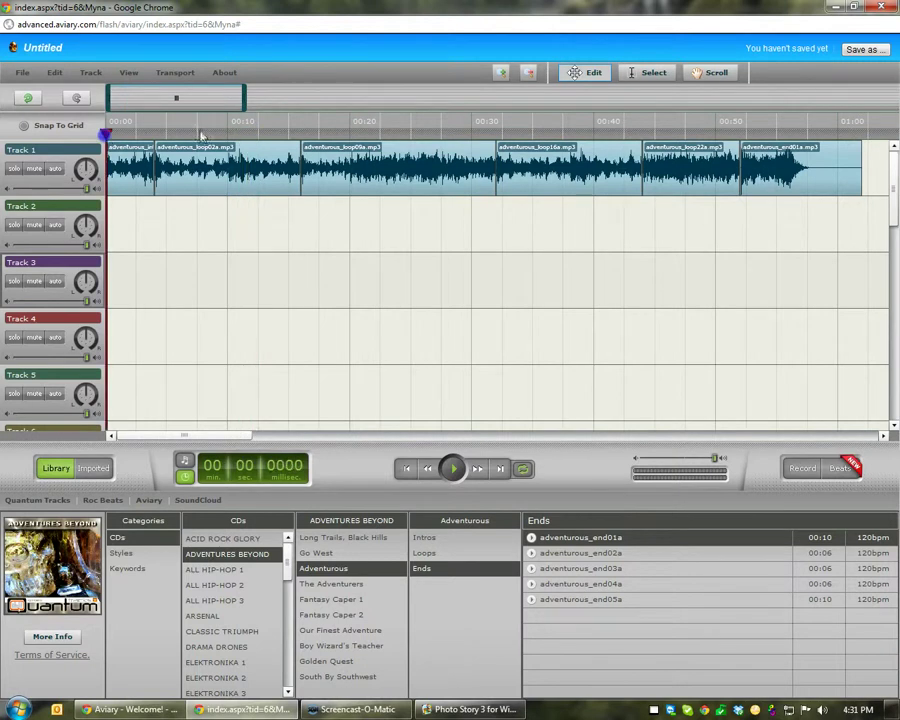
Save the project as a new creation titled FlickrStorm Soundtrack with default permissions and license.
{"action": "left_click", "coordinate": [860, 49]}
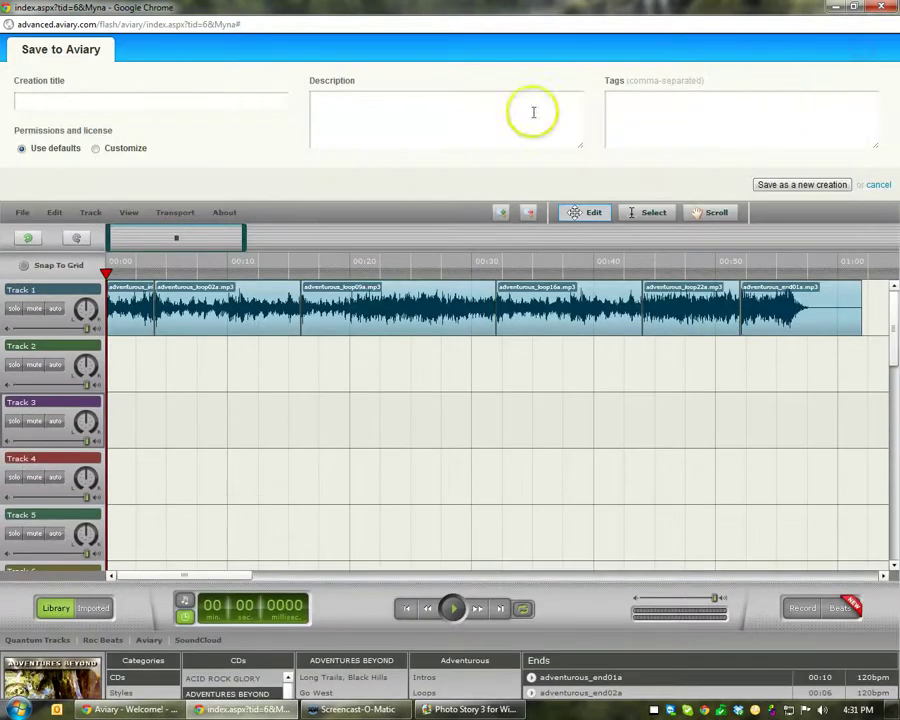
{"action": "left_click", "coordinate": [169, 101]}
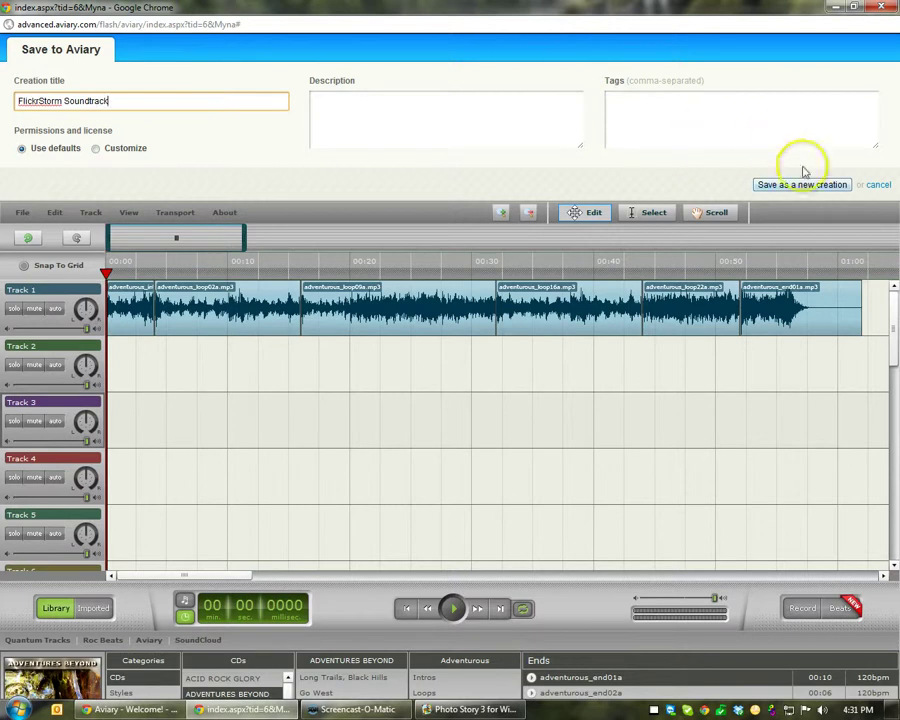
{"action": "left_click", "coordinate": [775, 184]}
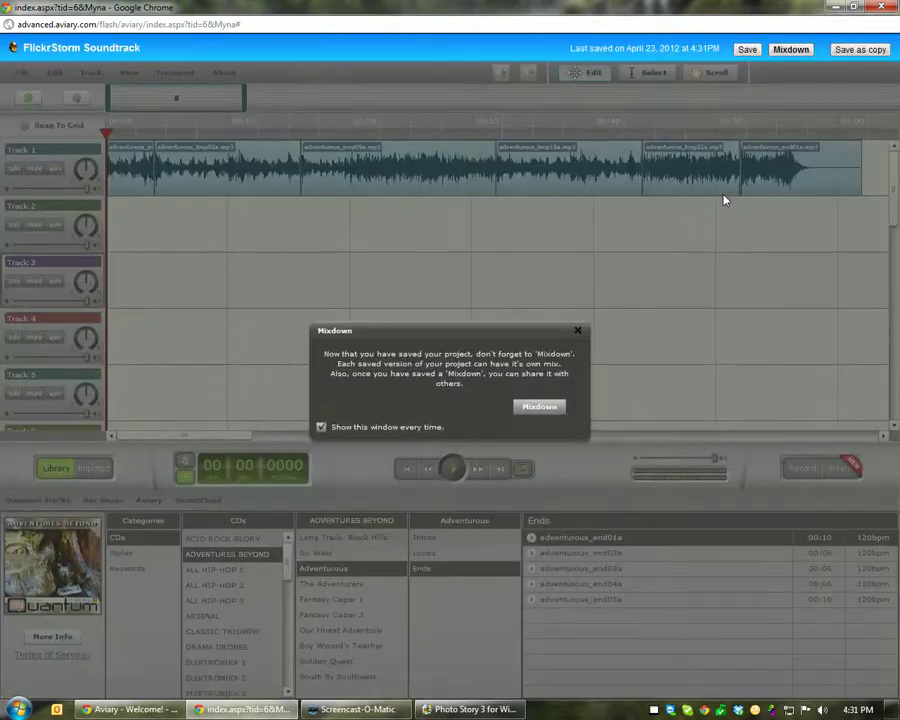
Create a mixdown of the saved FlickrStorm Soundtrack project.
{"action": "left_click", "coordinate": [679, 209]}
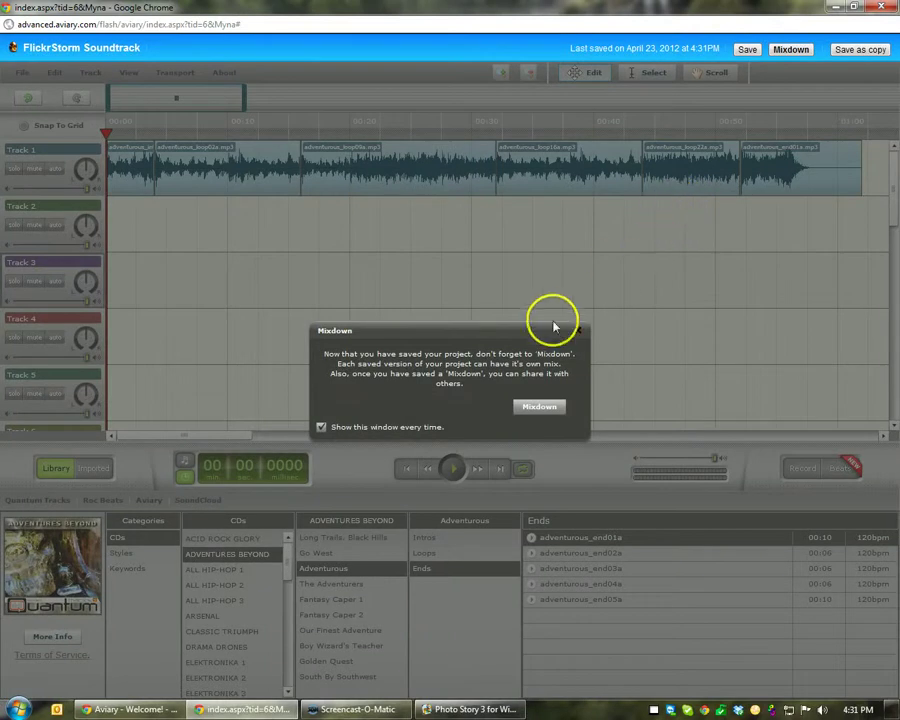
{"action": "left_click_drag", "start_coordinate": [482, 330], "coordinate": [482, 249]}
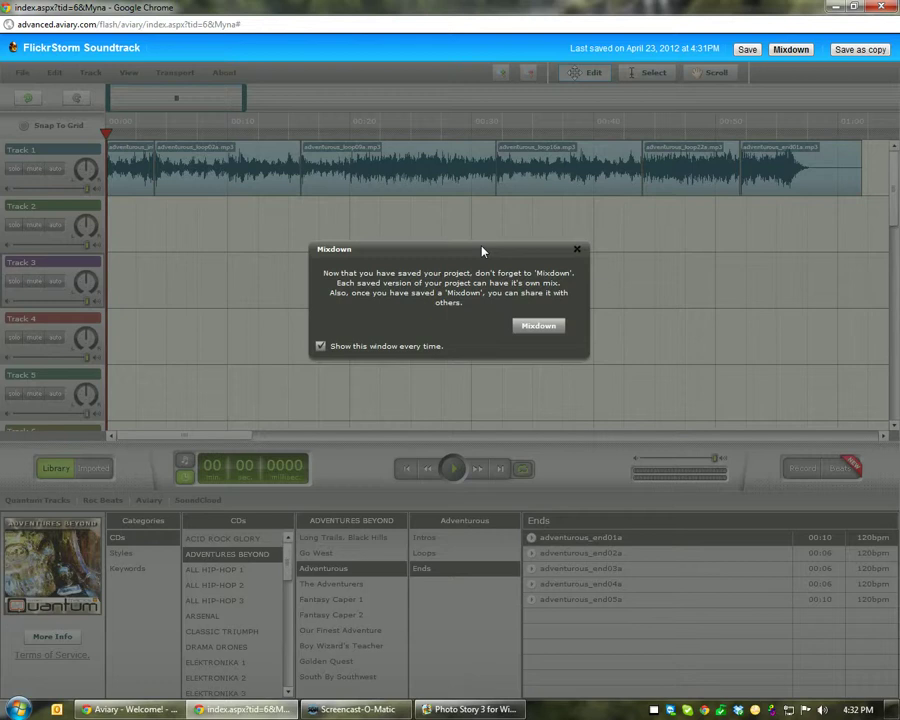
{"action": "left_click", "coordinate": [545, 327]}
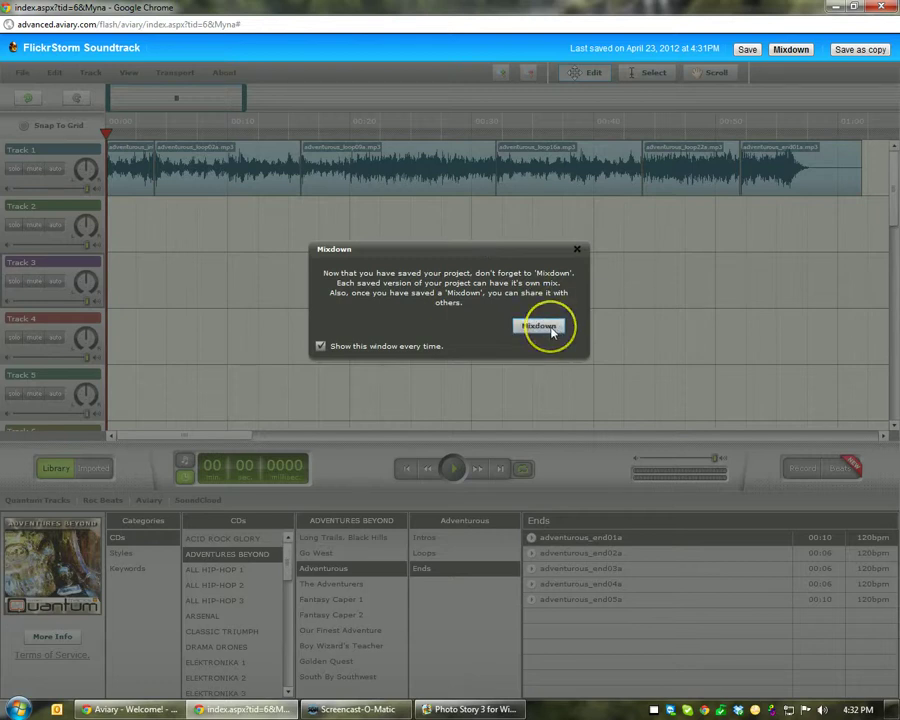
{"action": "left_click", "coordinate": [685, 466]}
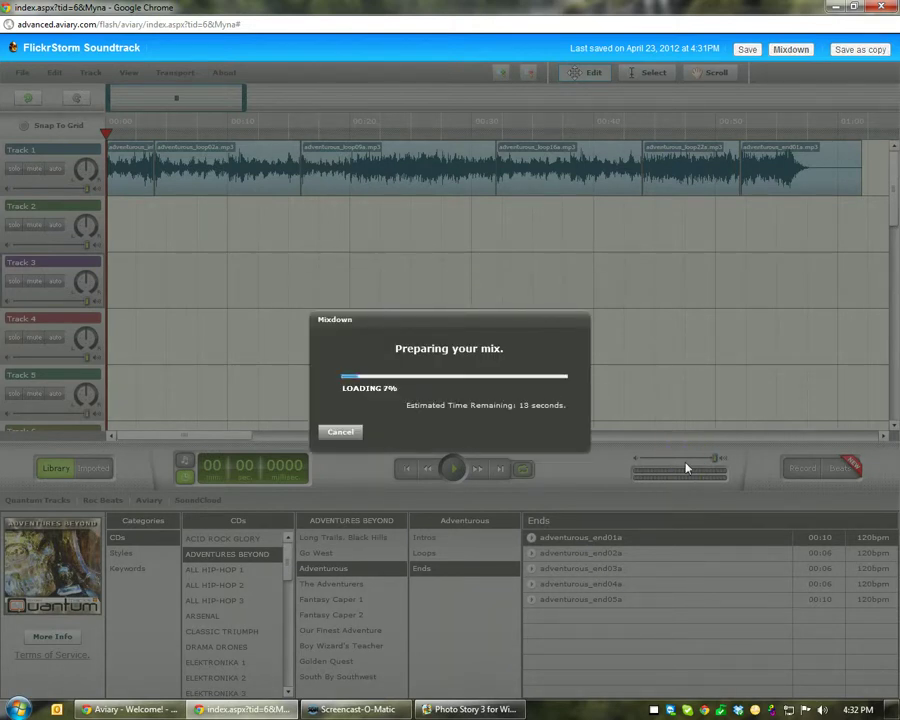
{"action": "left_click", "coordinate": [652, 465]}
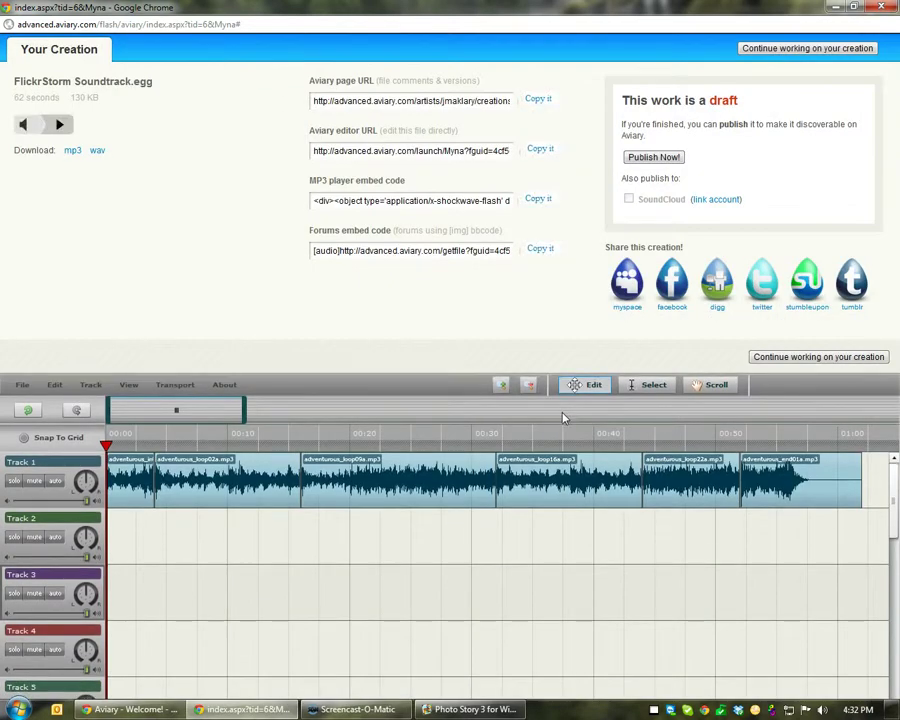
Audition the first seconds of the finished FlickrStorm Soundtrack mix and stop the playback.
{"action": "left_click", "coordinate": [512, 378]}
{"action": "left_click", "coordinate": [60, 124]}
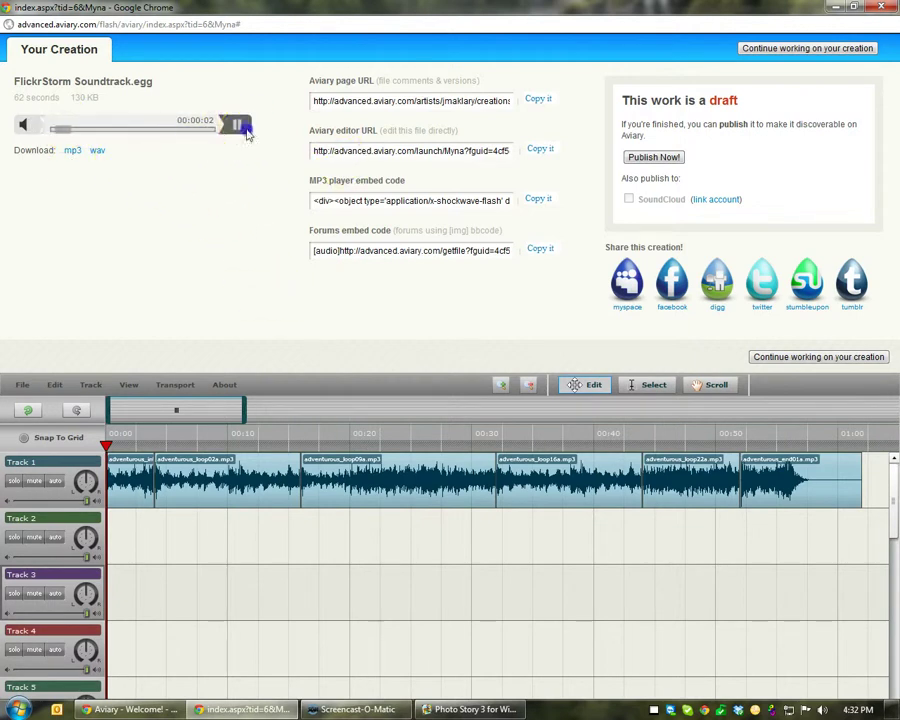
{"action": "left_click", "coordinate": [236, 124]}
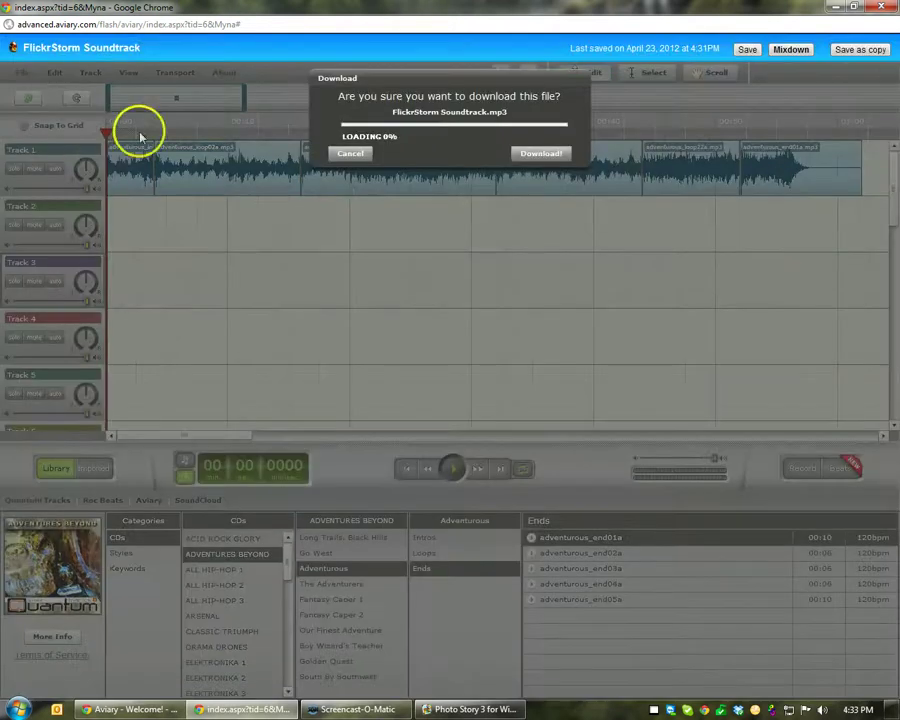
Download the mix as an MP3 named FlickrStorm Soundtrack into the FlickrStorm Video folder on the Y: drive.
{"action": "left_click", "coordinate": [544, 156]}
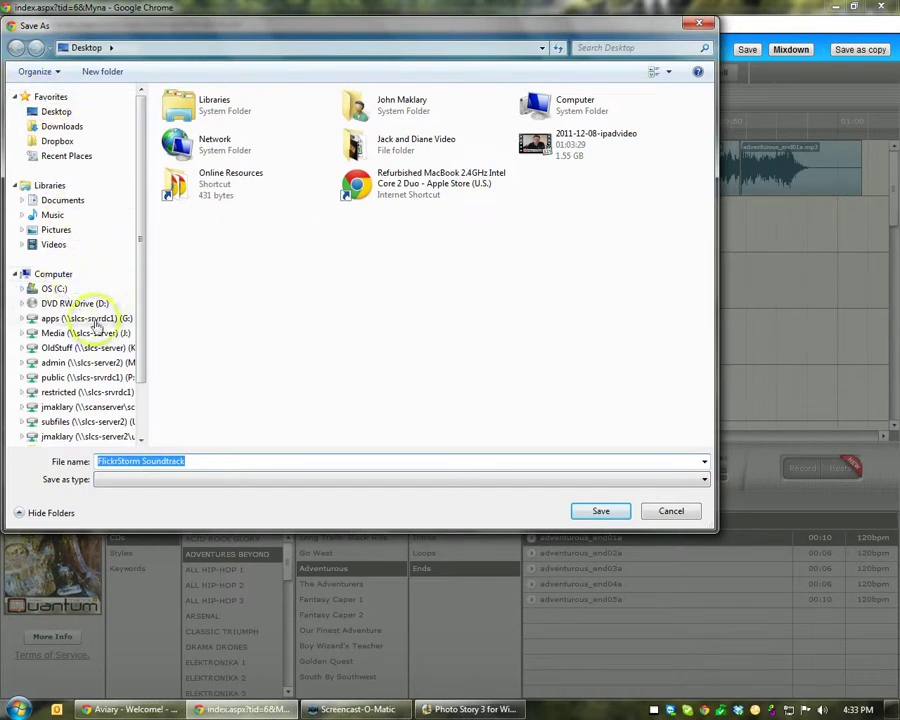
{"action": "left_click", "coordinate": [115, 438]}
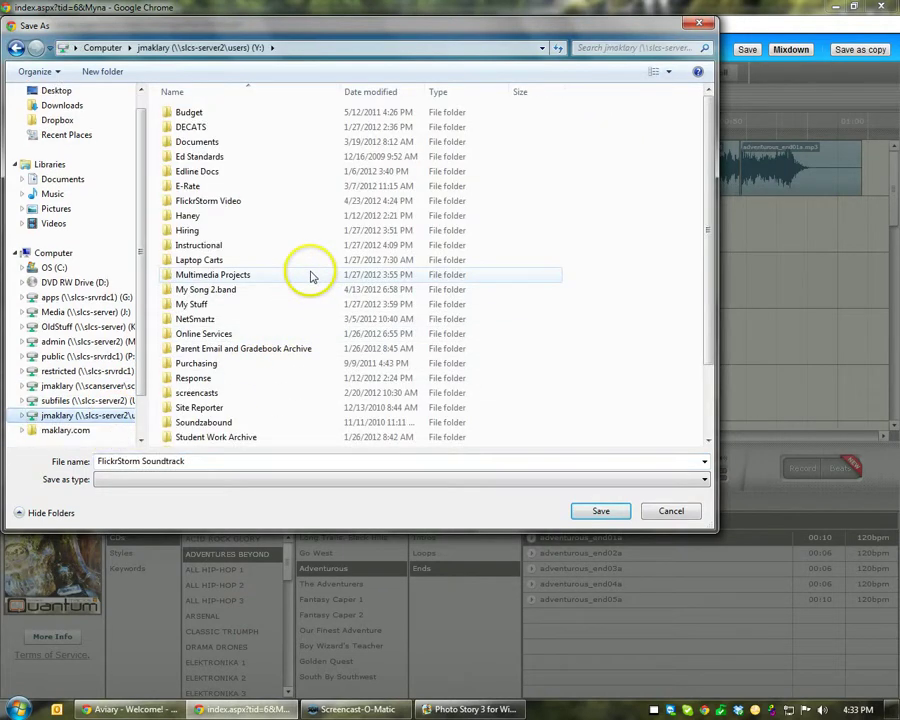
{"action": "double_click", "coordinate": [213, 201]}
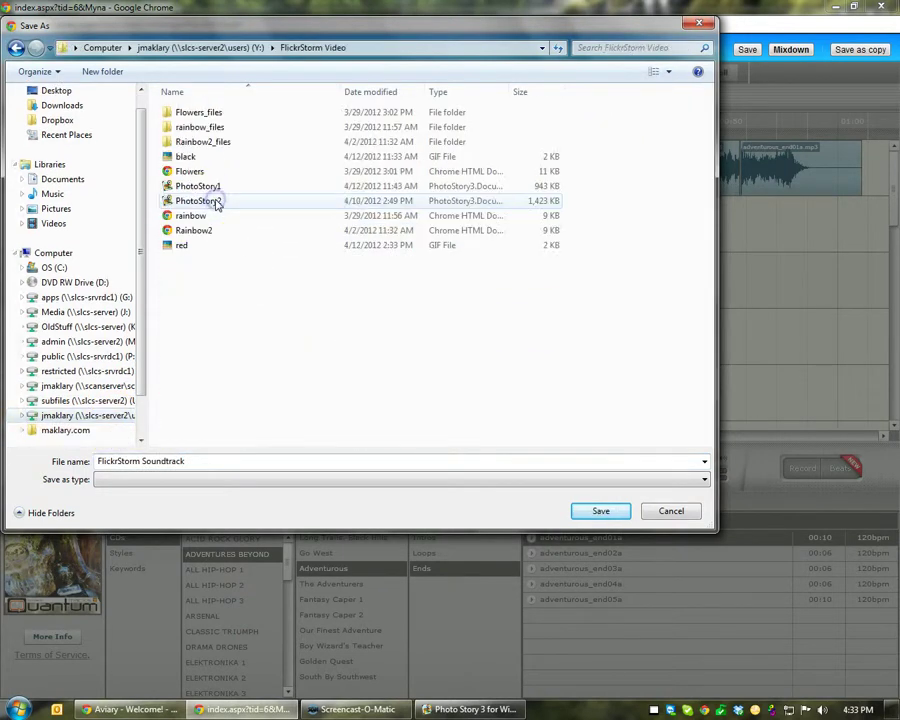
{"action": "double_click", "coordinate": [212, 460]}
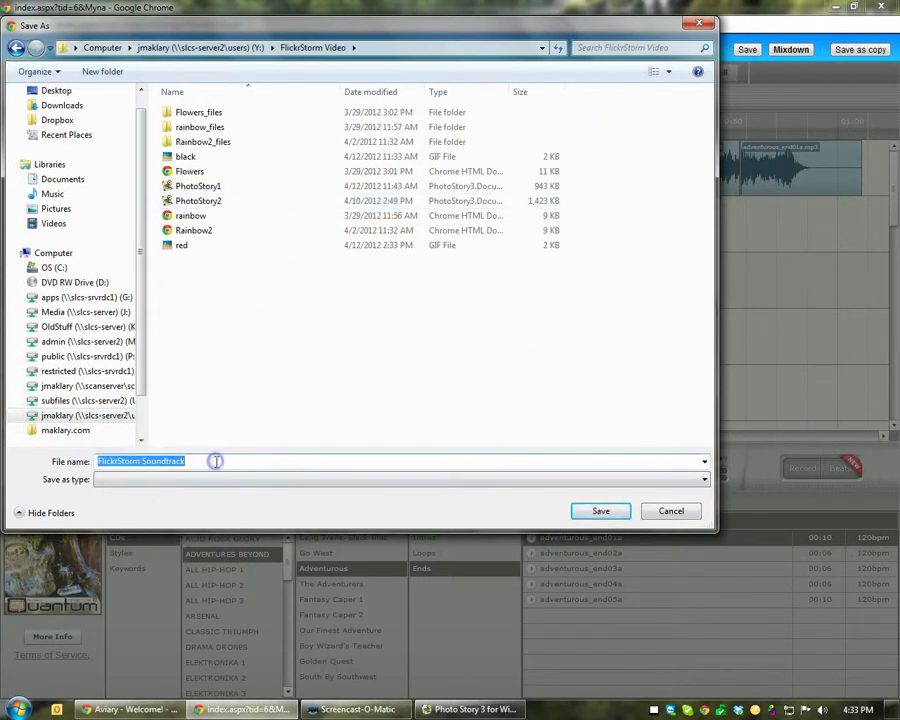
{"action": "left_click", "coordinate": [626, 513]}
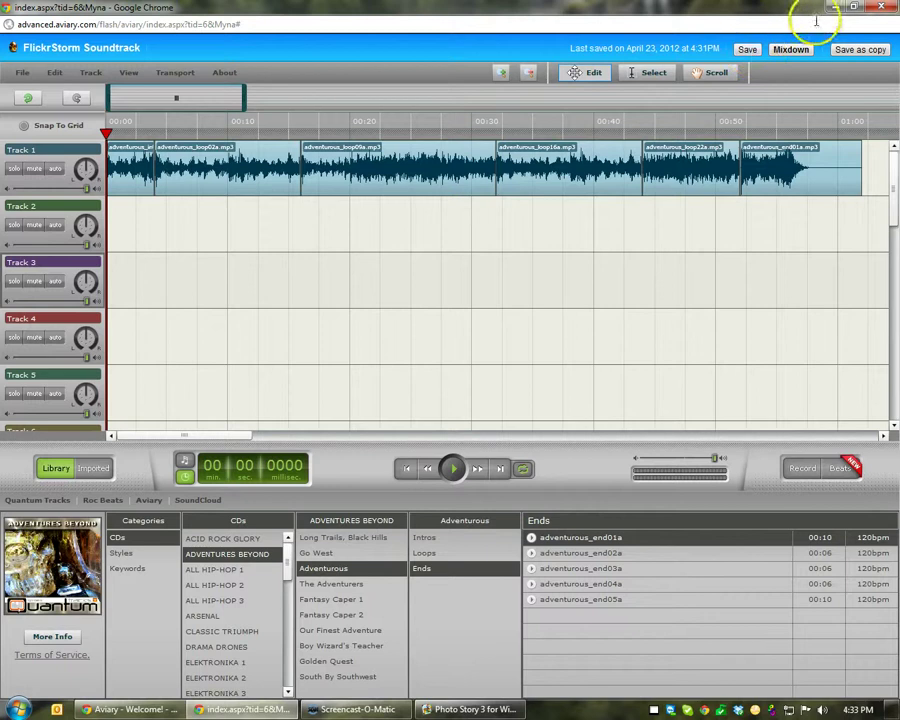
Close the audio editor window, leaving its page, and bring the Photo Story 3 window into a clear position.
{"action": "left_click", "coordinate": [884, 10]}
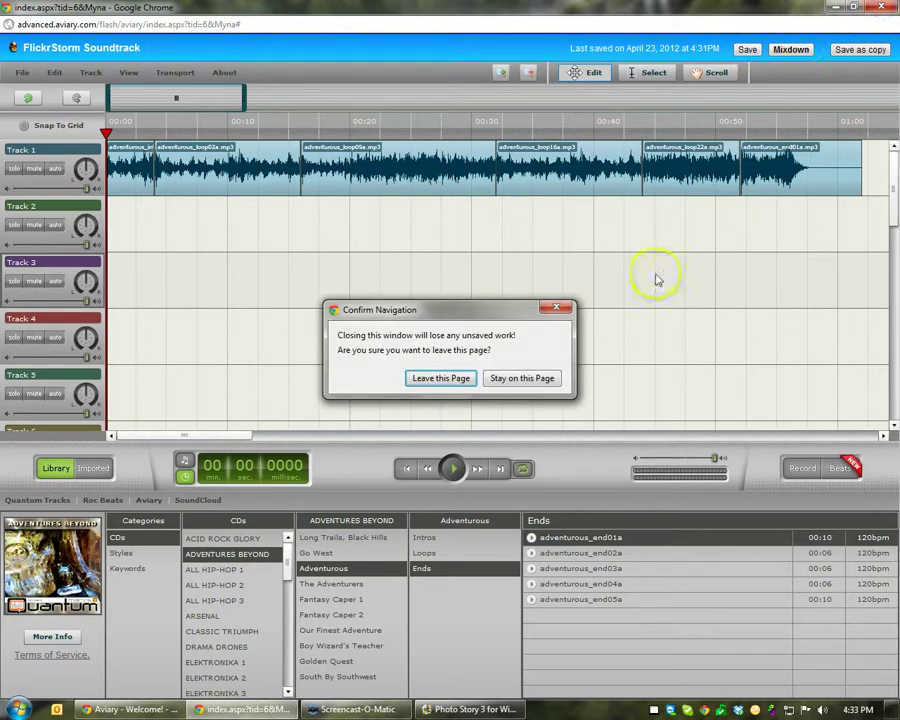
{"action": "left_click", "coordinate": [444, 376]}
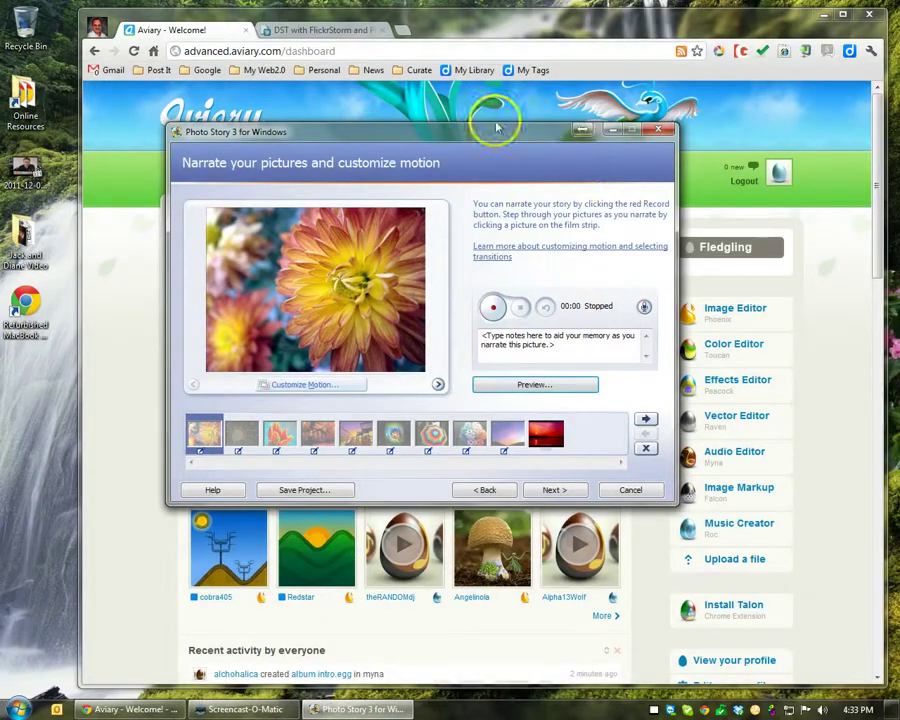
{"action": "left_click_drag", "start_coordinate": [486, 137], "coordinate": [444, 100]}
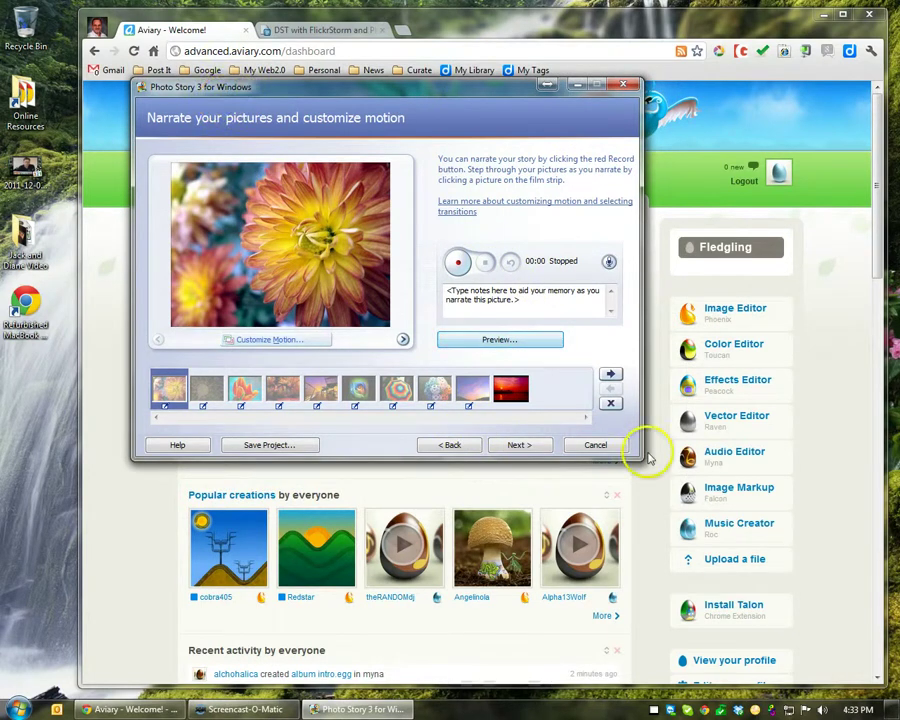
Go on to the background music stage and add FlickrStorm Soundtrack from the Y: drive's FlickrStorm Video folder, starting at the first picture.
{"action": "left_click", "coordinate": [527, 445]}
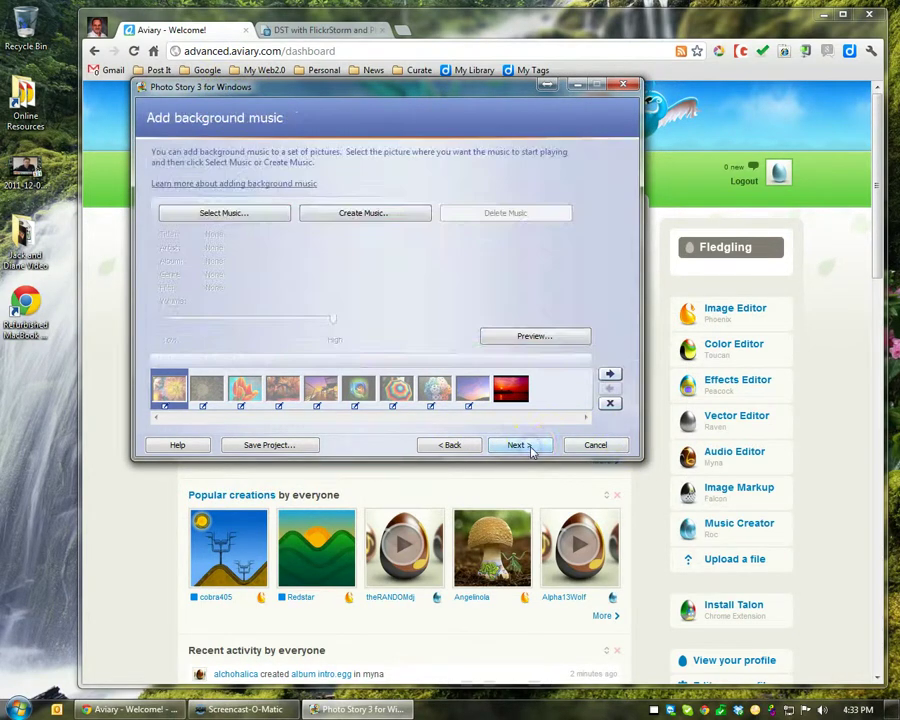
{"action": "left_click", "coordinate": [240, 214]}
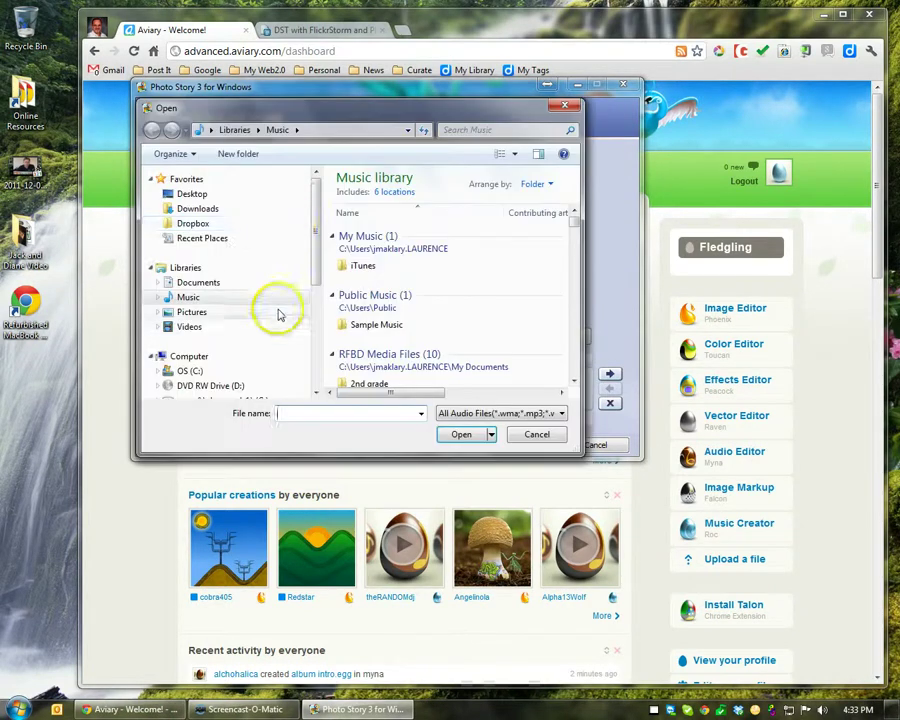
{"action": "left_click_drag", "start_coordinate": [317, 252], "coordinate": [318, 400]}
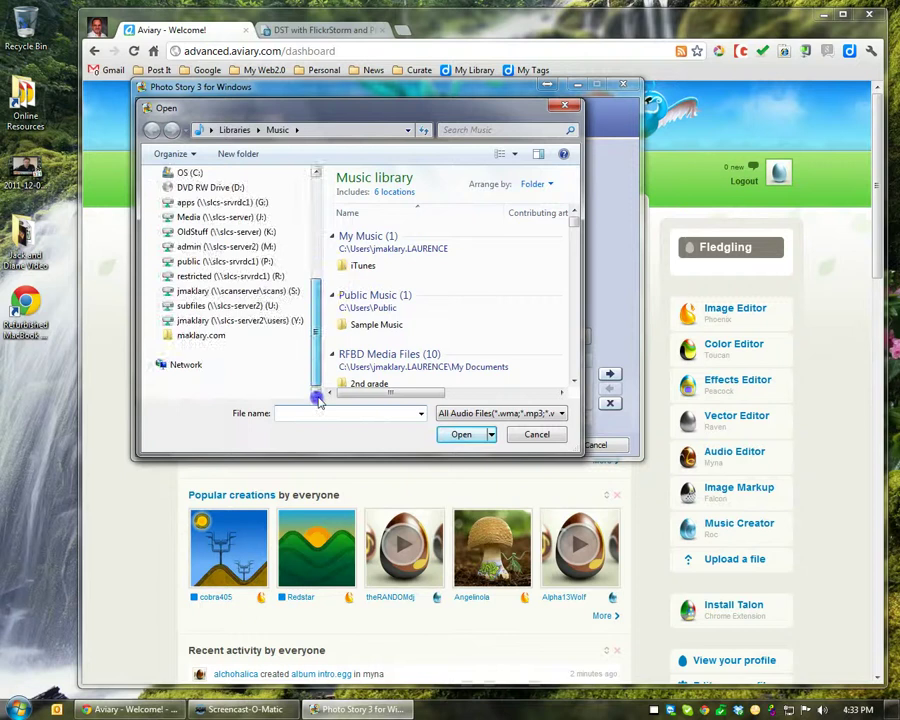
{"action": "left_click", "coordinate": [281, 320]}
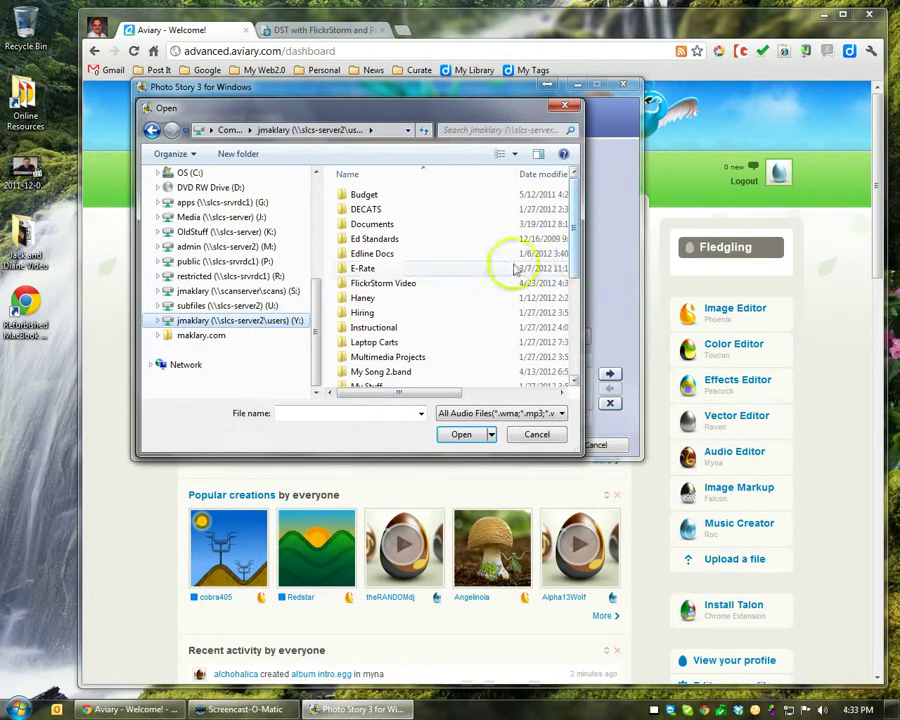
{"action": "left_click", "coordinate": [390, 284]}
{"action": "double_click", "coordinate": [392, 284]}
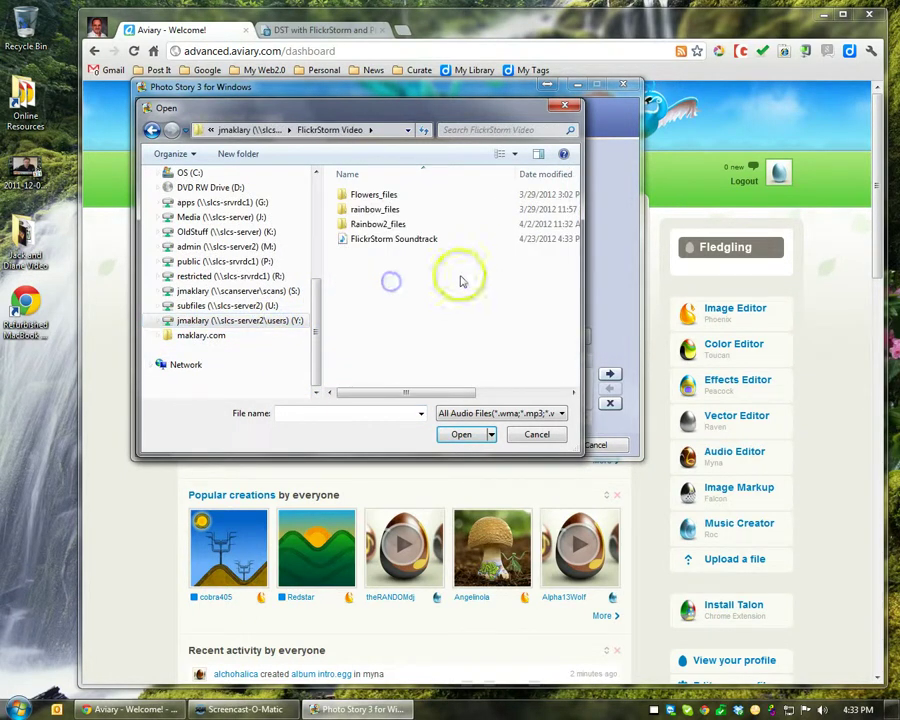
{"action": "double_click", "coordinate": [412, 241]}
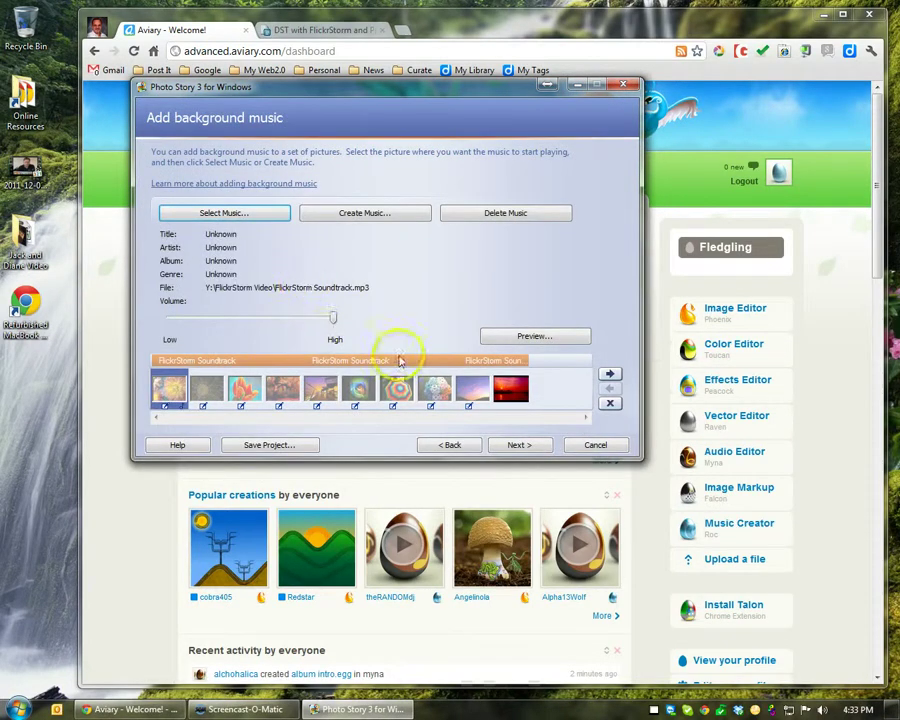
Lower the background music volume to near the Low end and preview the story with its soundtrack.
{"action": "left_click_drag", "start_coordinate": [333, 317], "coordinate": [254, 319]}
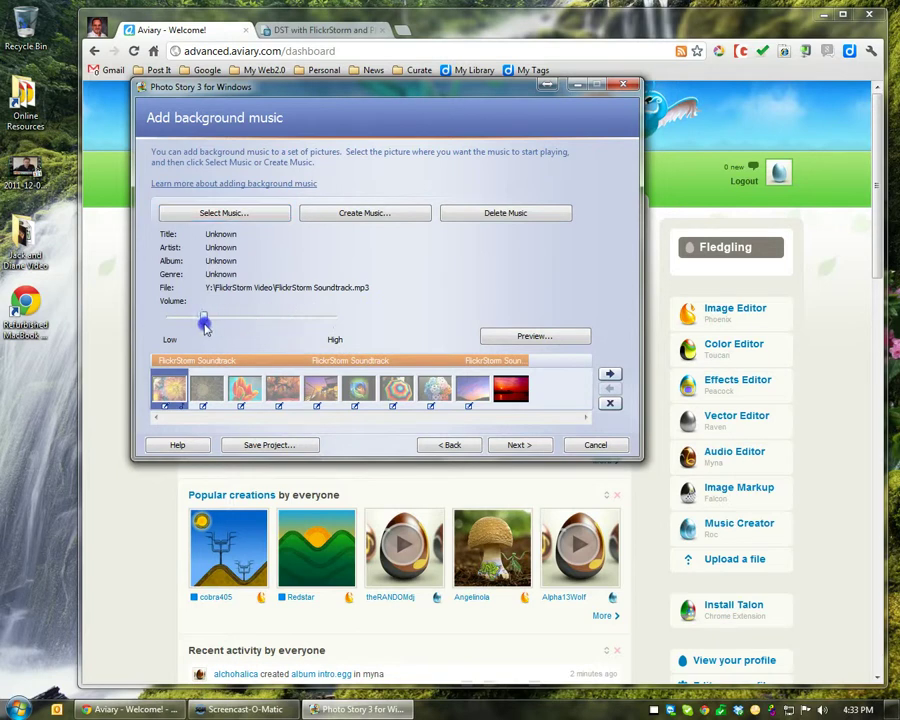
{"action": "left_click", "coordinate": [516, 340]}
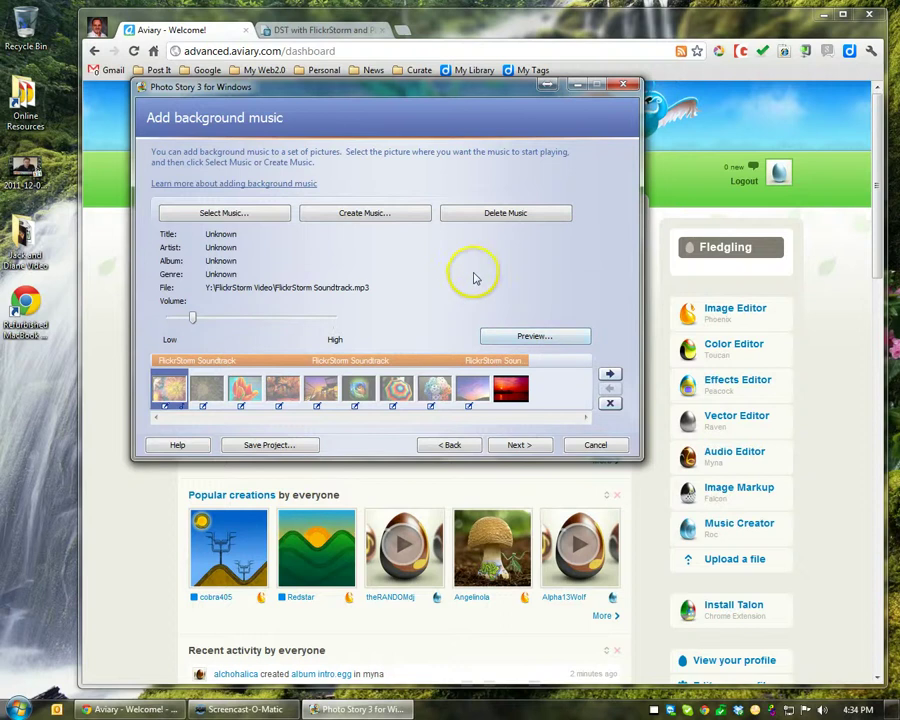
{"action": "left_click", "coordinate": [508, 339]}
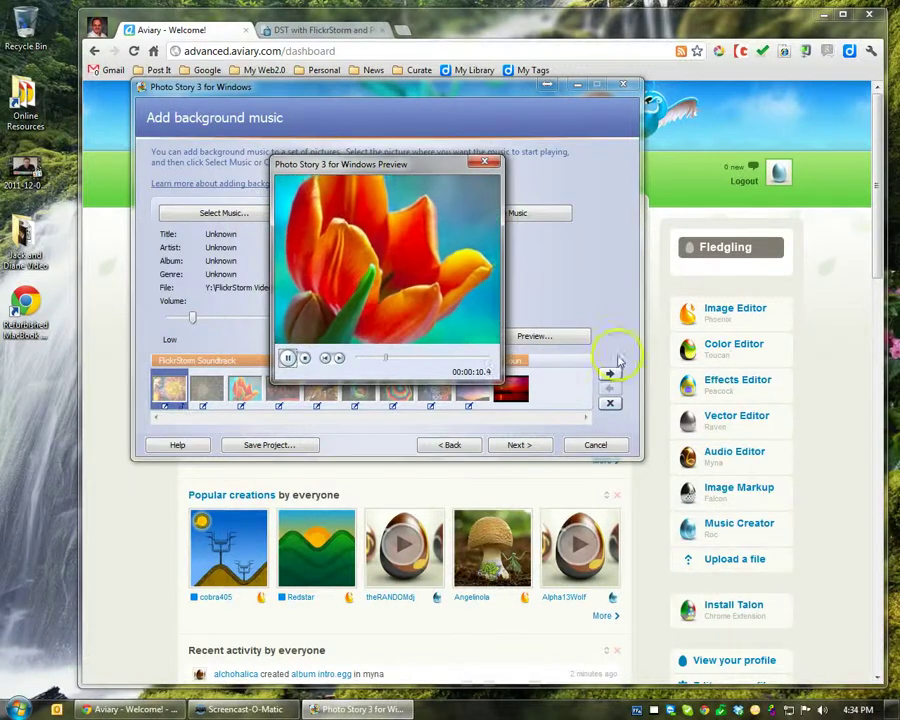
Lower the background music volume slightly further toward the Low end, preview the story again and close the preview.
{"action": "left_click", "coordinate": [485, 163]}
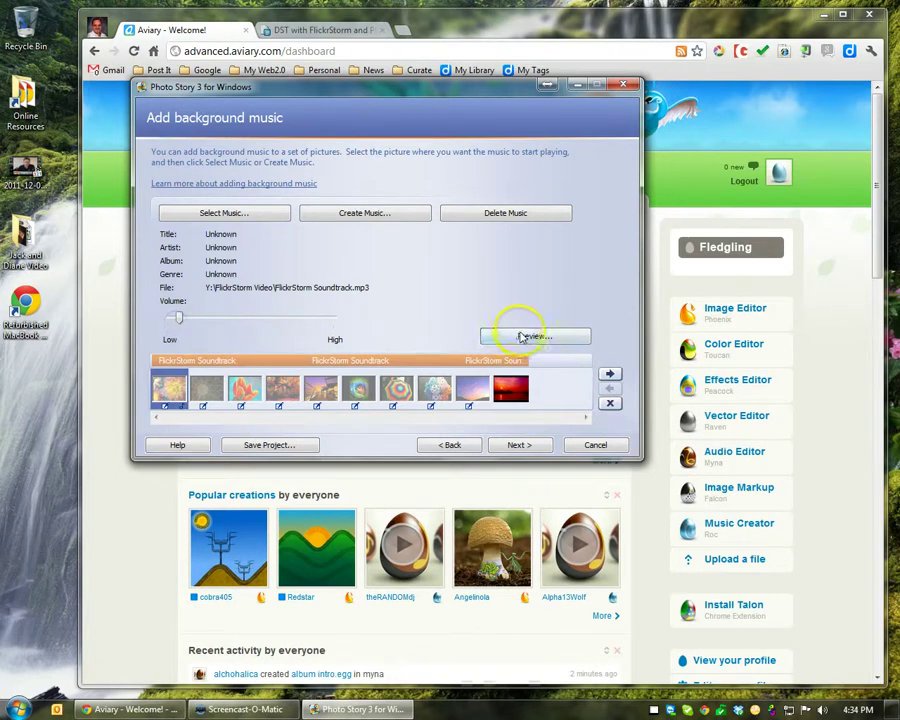
{"action": "left_click", "coordinate": [518, 334]}
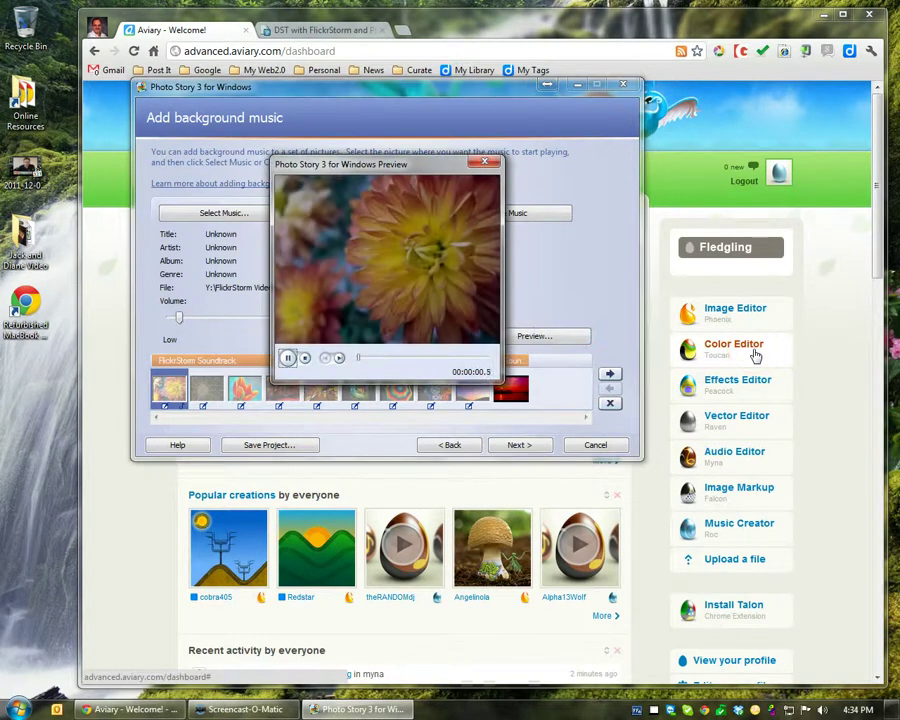
{"action": "left_click", "coordinate": [486, 163]}
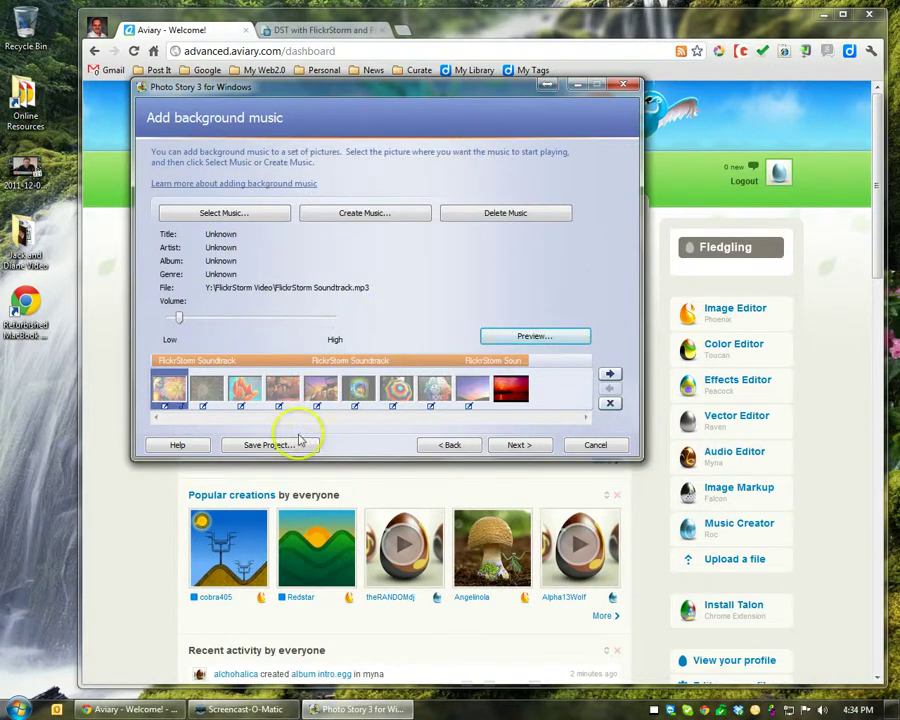
Save the project as PhotoStory2 in the FlickrStorm Video folder, replacing the existing file, and go on to the story-saving stage.
{"action": "left_click", "coordinate": [267, 445]}
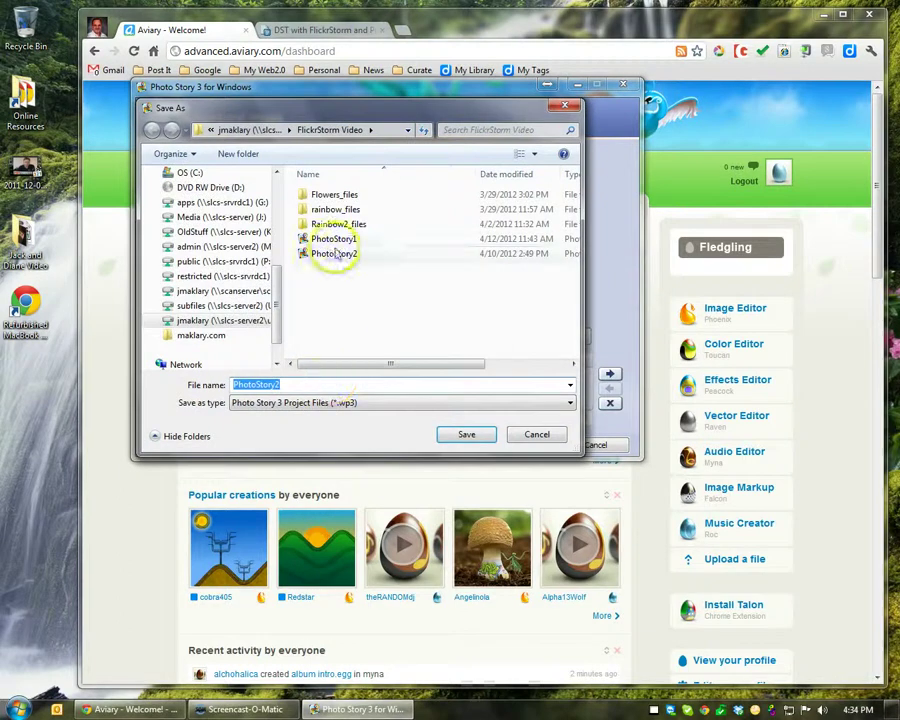
{"action": "left_click", "coordinate": [470, 435]}
{"action": "left_click", "coordinate": [494, 359]}
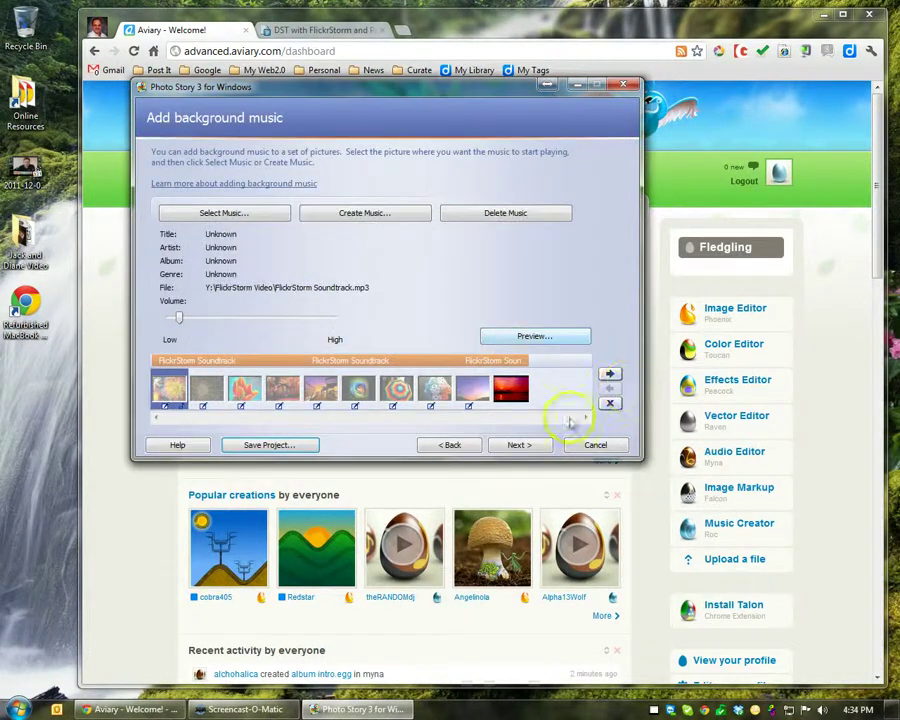
{"action": "left_click", "coordinate": [518, 446]}
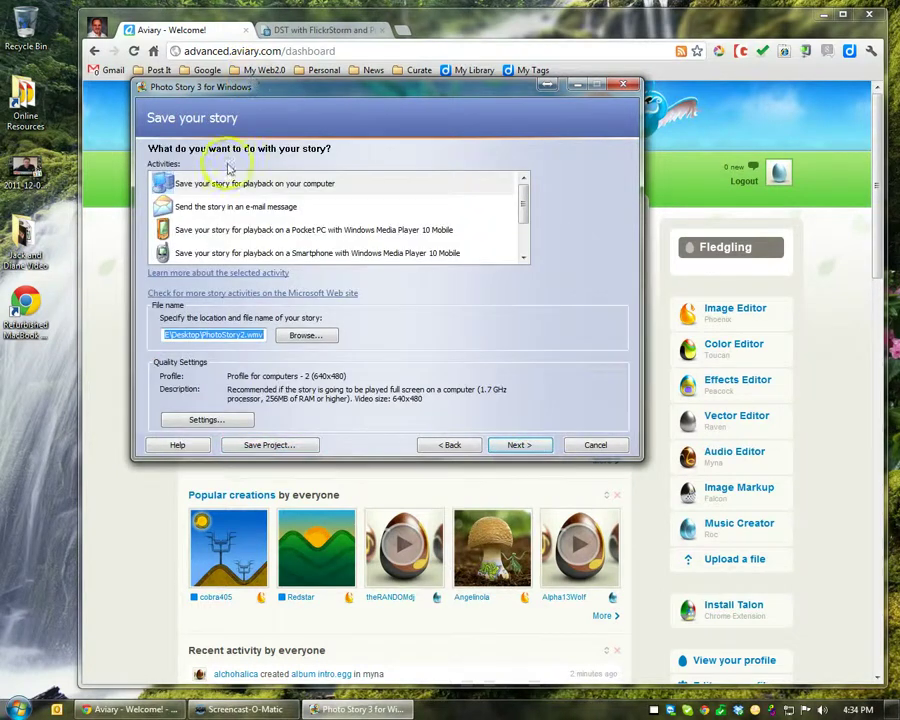